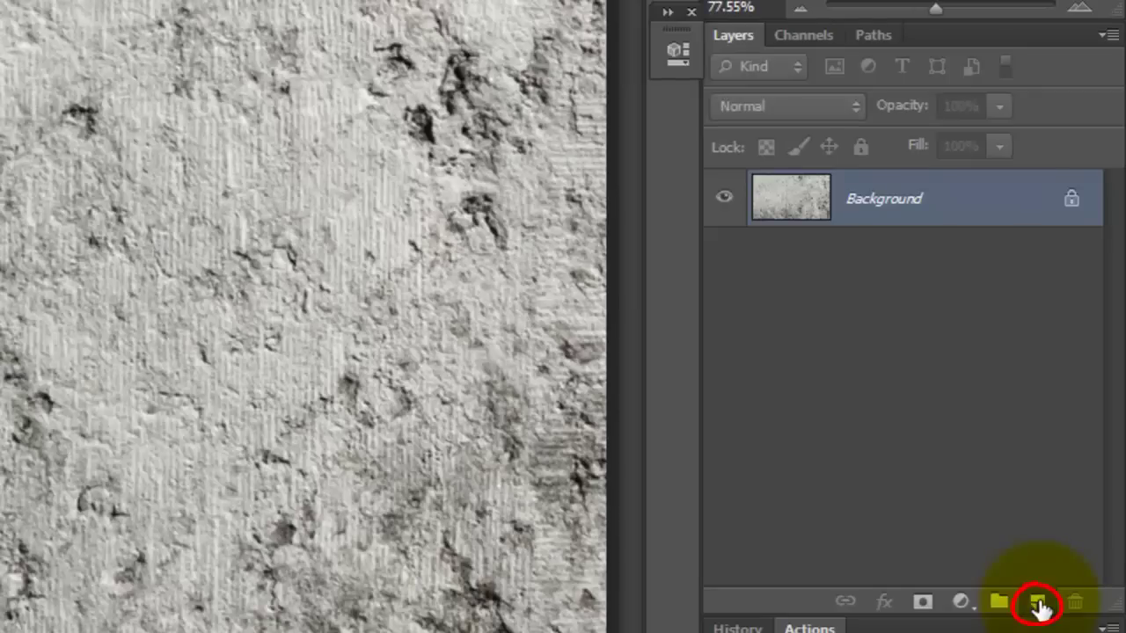
- Add a new Layer 1, fill it with black, and render Fibers (Variance 5, Strength 10) on it
{"action": "left_click", "coordinate": [1039, 603]}
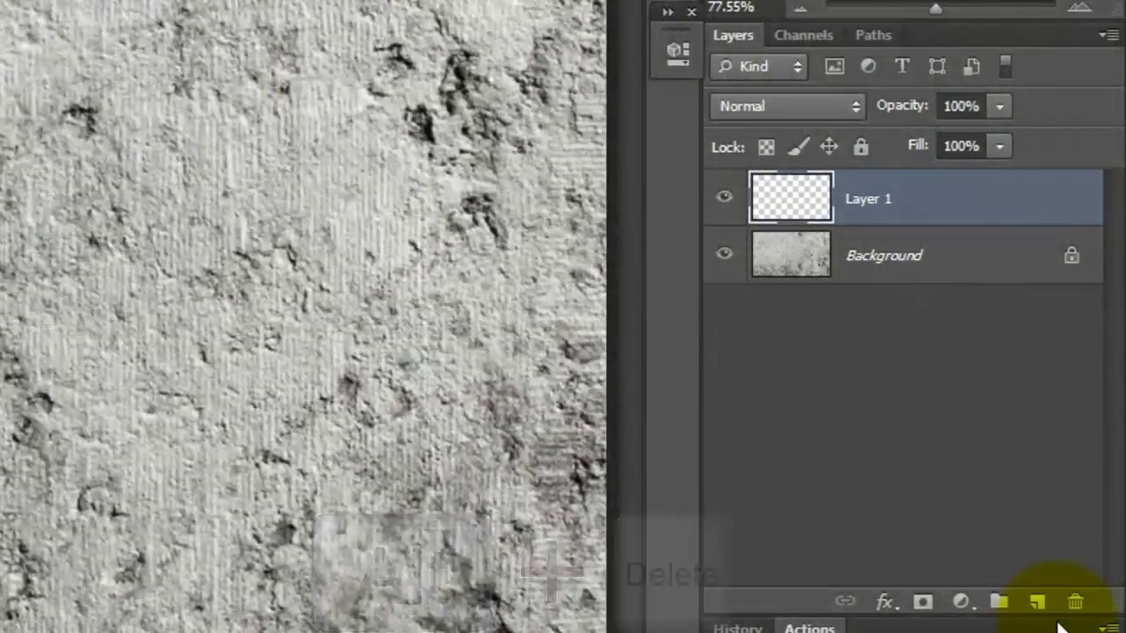
{"action": "key", "text": "alt+Delete"}
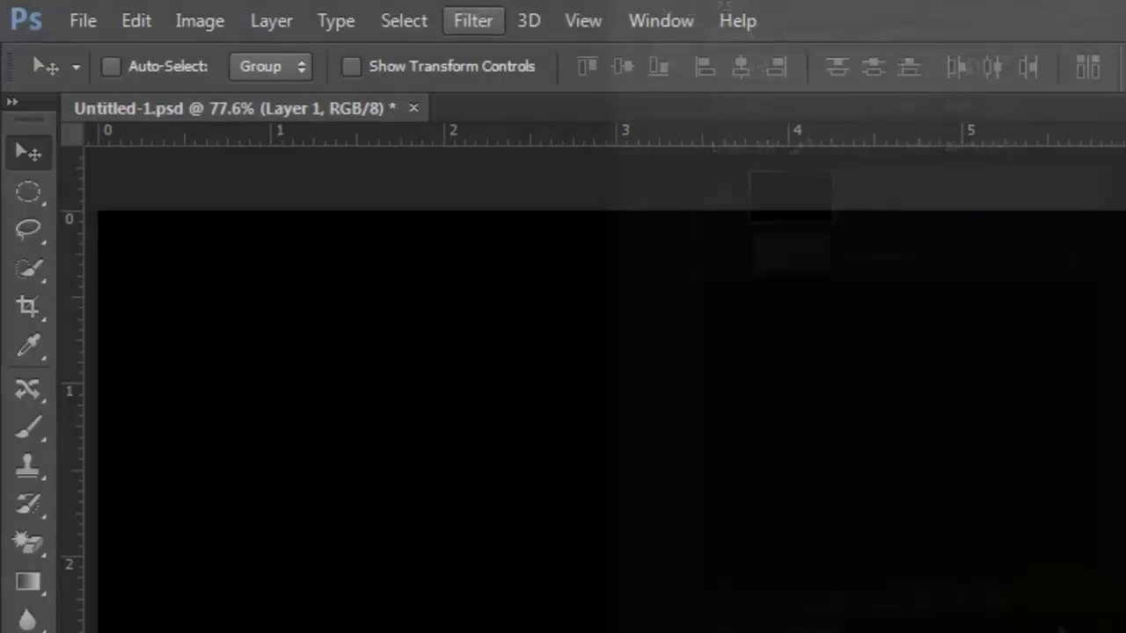
{"action": "left_click", "coordinate": [471, 19]}
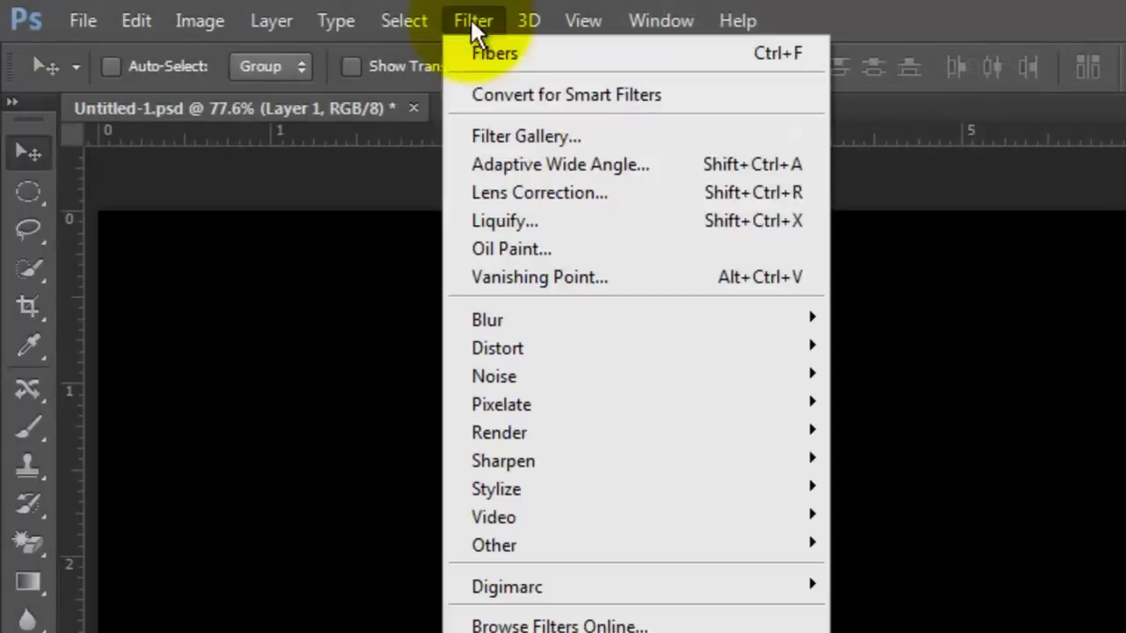
{"action": "mouse_move", "coordinate": [515, 431]}
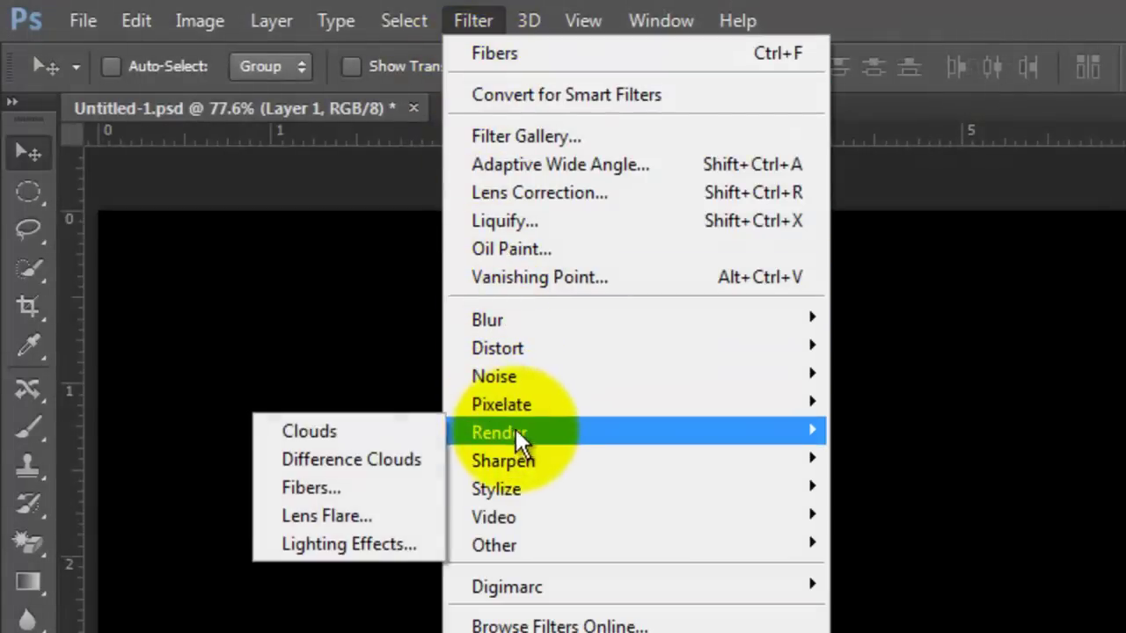
{"action": "left_click", "coordinate": [314, 484]}
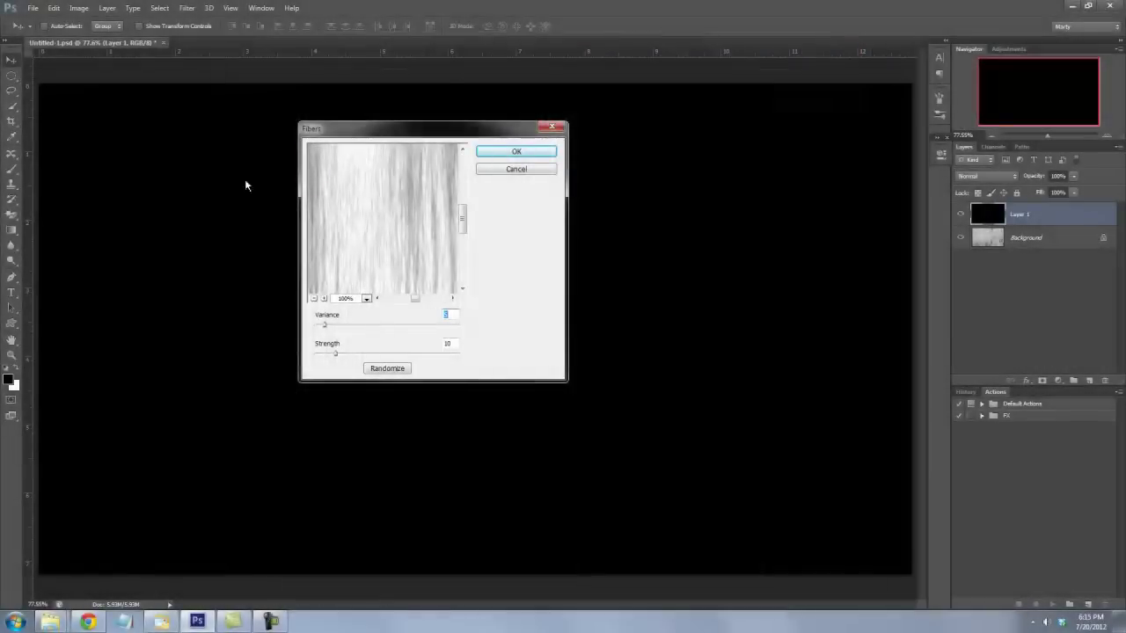
{"action": "left_click", "coordinate": [505, 158]}
- Apply Levels 0/1.12/195 to the fibers layer so only dark streaks remain
{"action": "key", "text": "ctrl+l"}
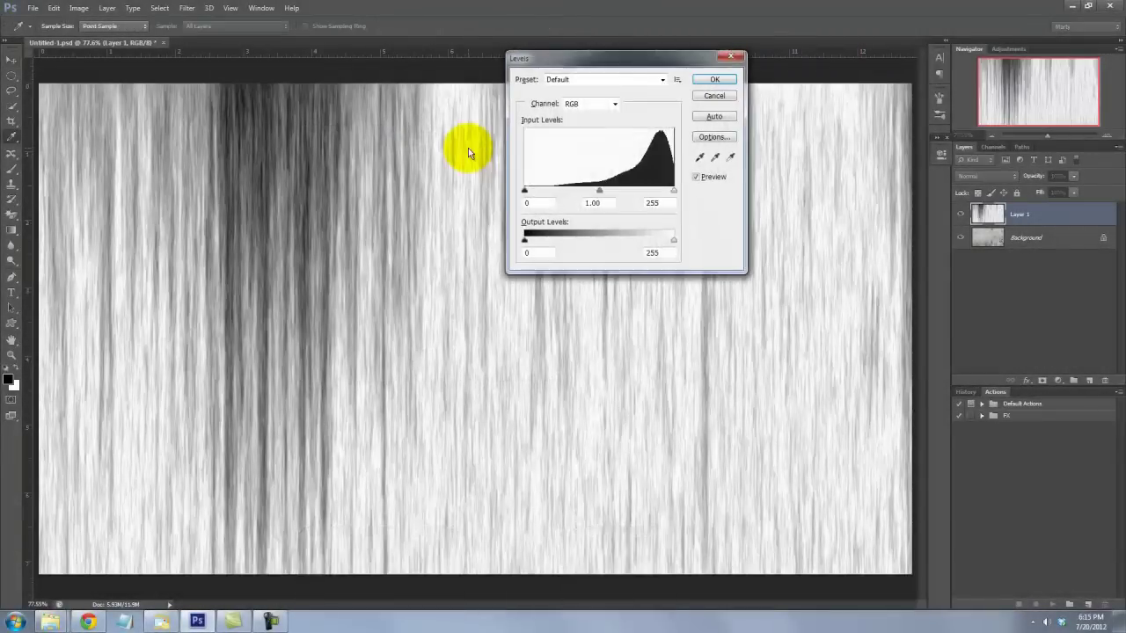
{"action": "left_click_drag", "start_coordinate": [674, 191], "coordinate": [577, 191]}
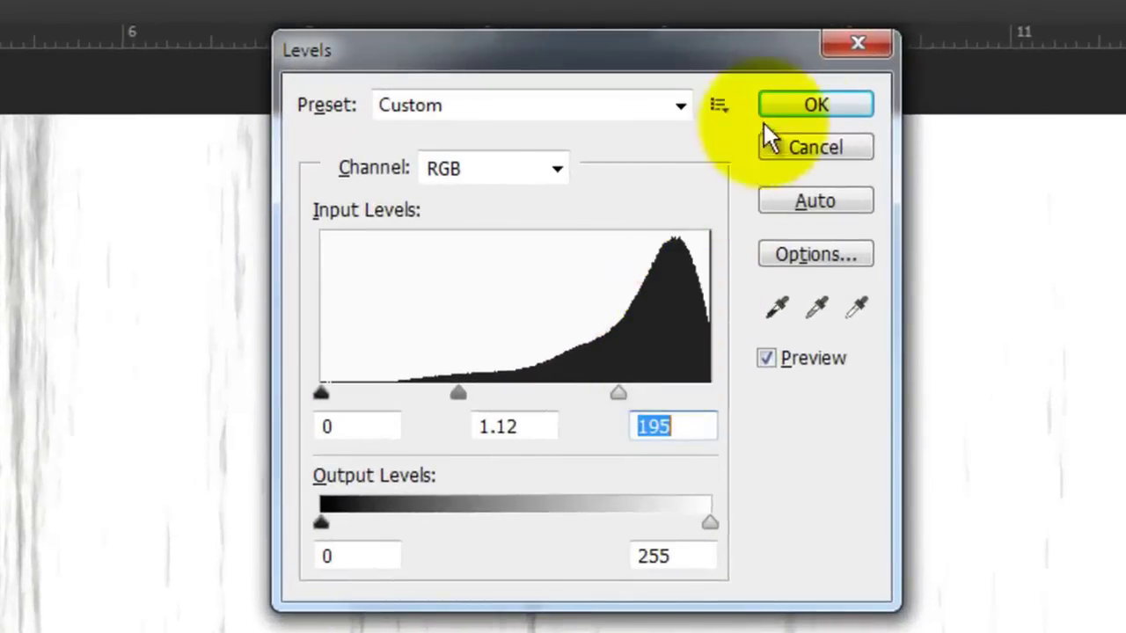
{"action": "left_click", "coordinate": [809, 106]}
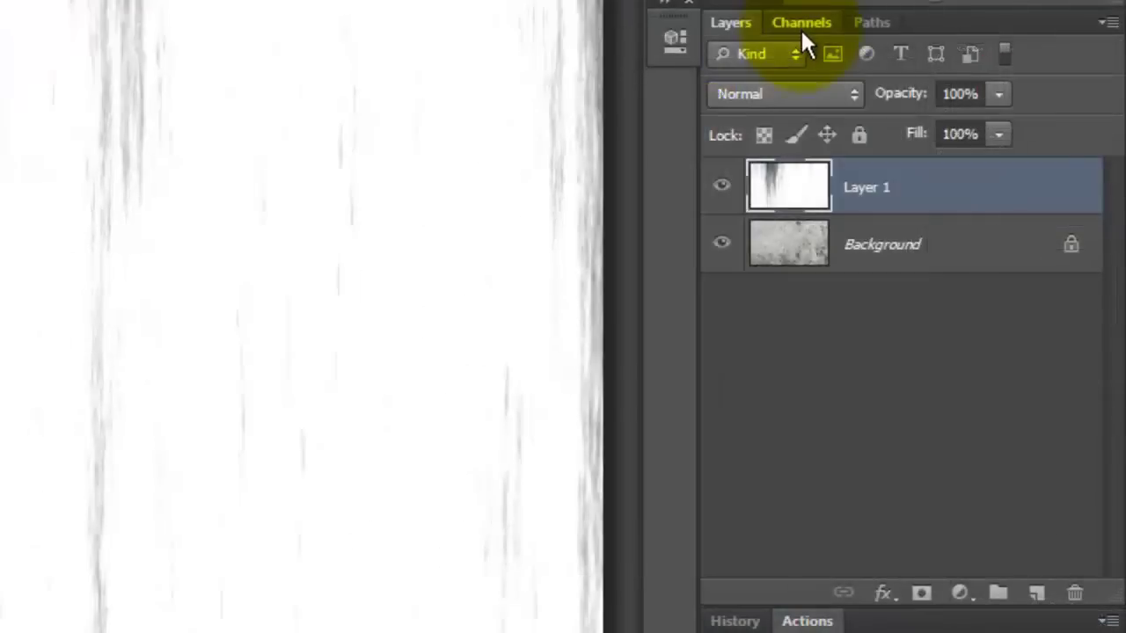
- Load the channel brightness as a selection, then delete the fibers Layer 1
{"action": "left_click", "coordinate": [993, 147]}
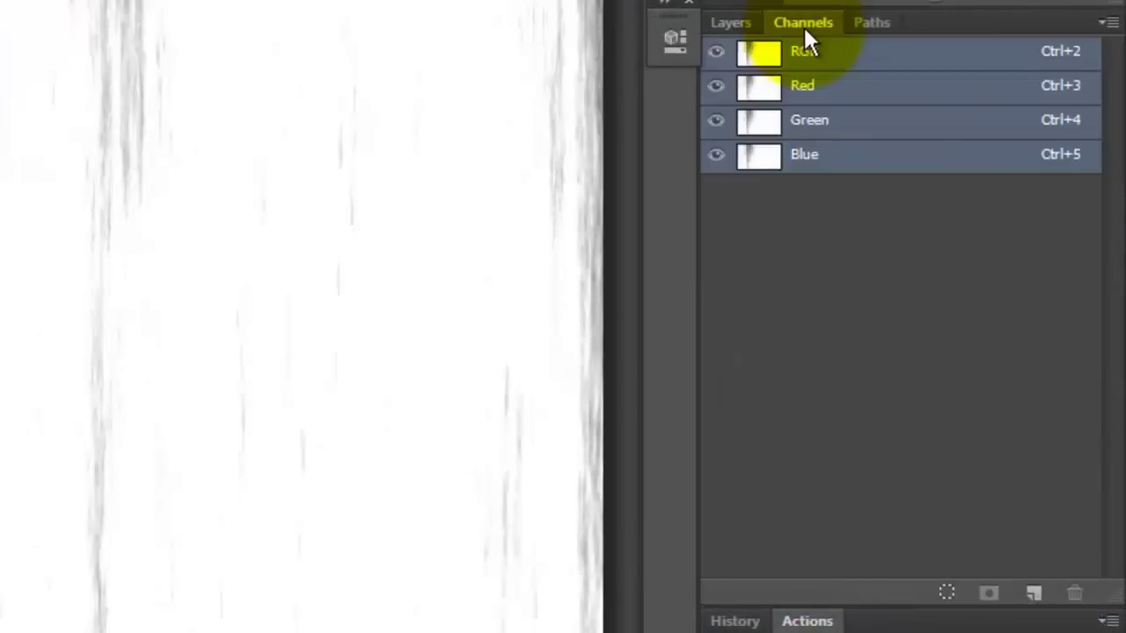
{"action": "left_click", "coordinate": [947, 593]}
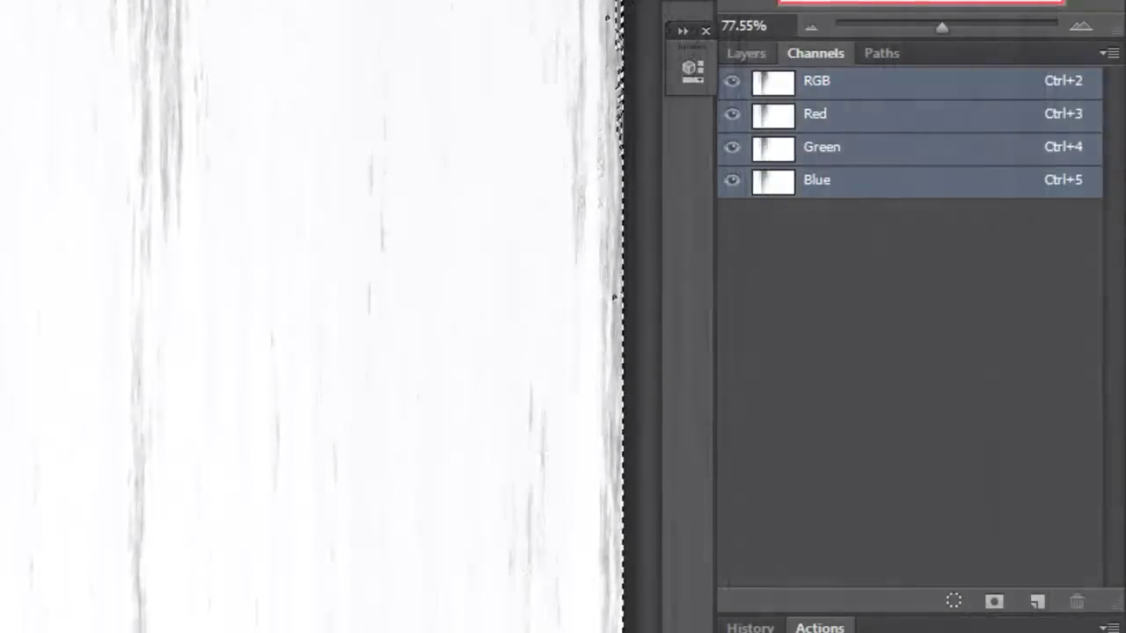
{"action": "left_click", "coordinate": [750, 52]}
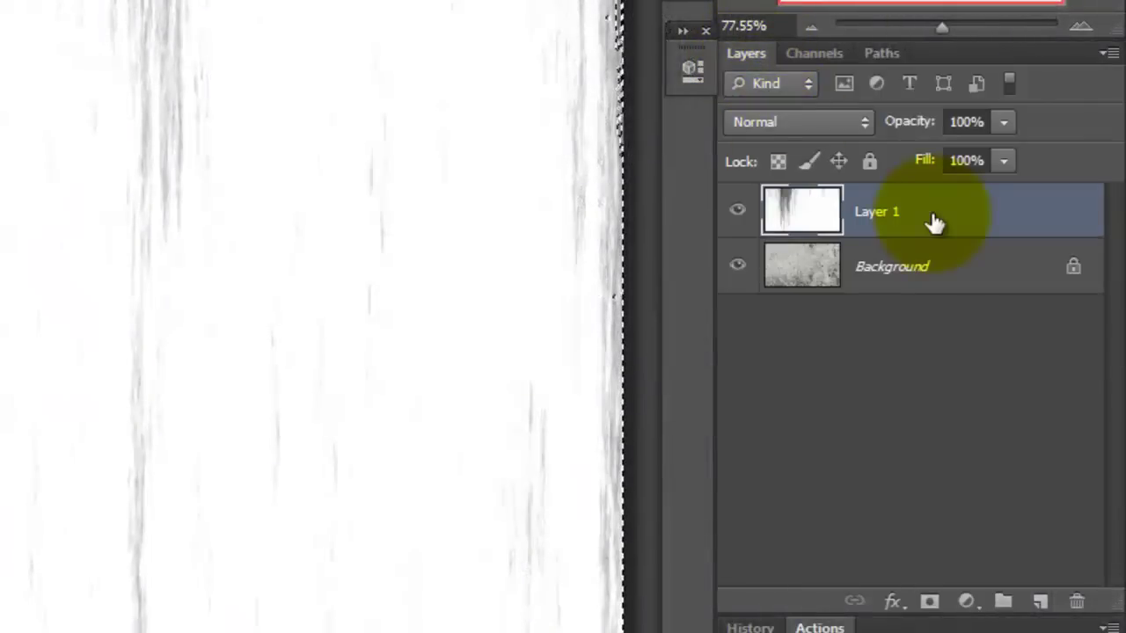
{"action": "left_click_drag", "start_coordinate": [933, 227], "coordinate": [1073, 603]}
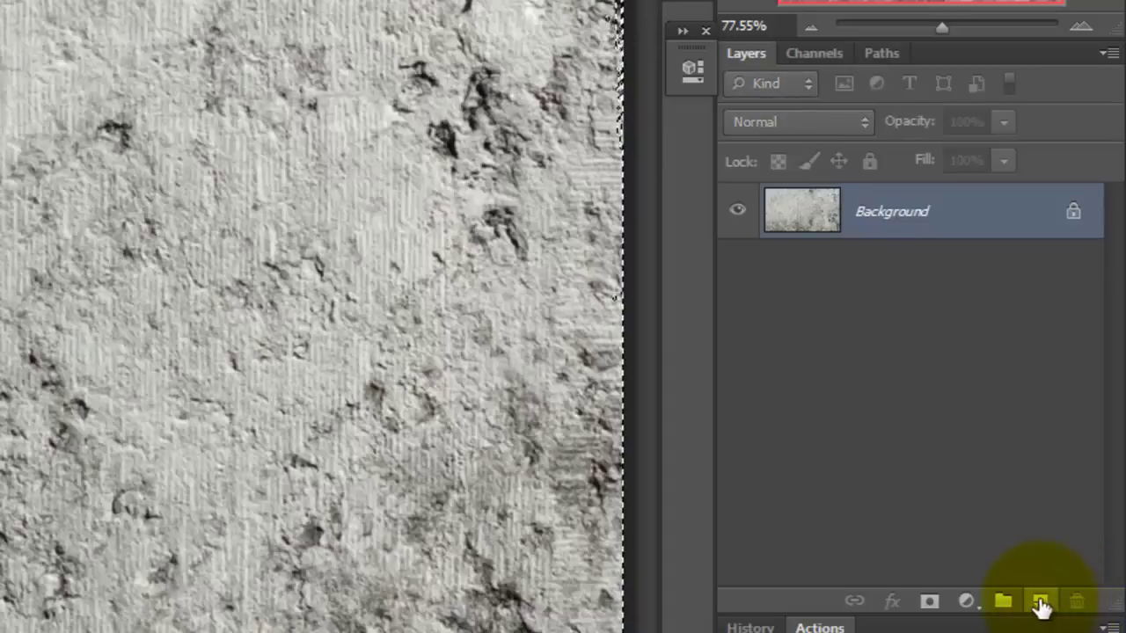
- Add a new layer for the blood and invert the selection onto the dark streaks
{"action": "left_click", "coordinate": [1040, 604]}
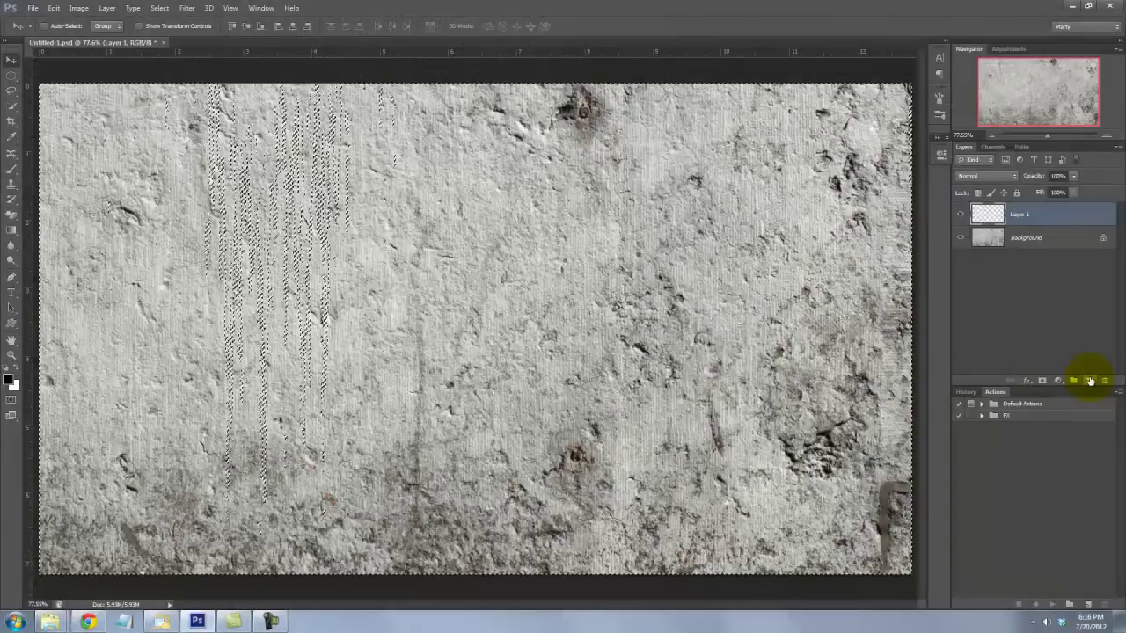
{"action": "key", "text": "q"}
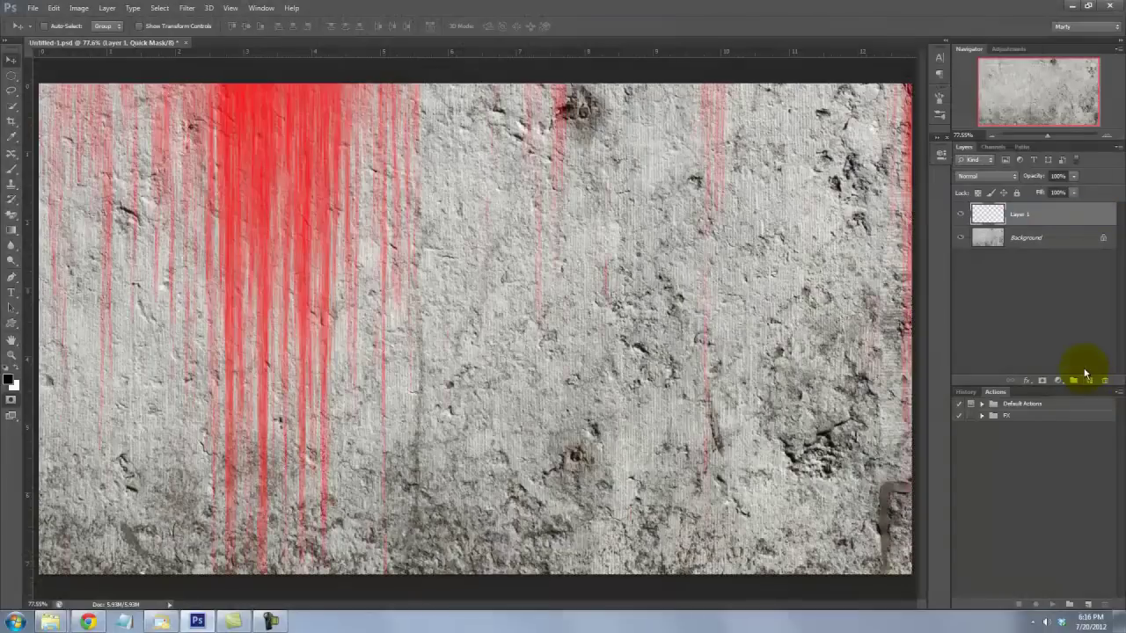
{"action": "key", "text": "q"}
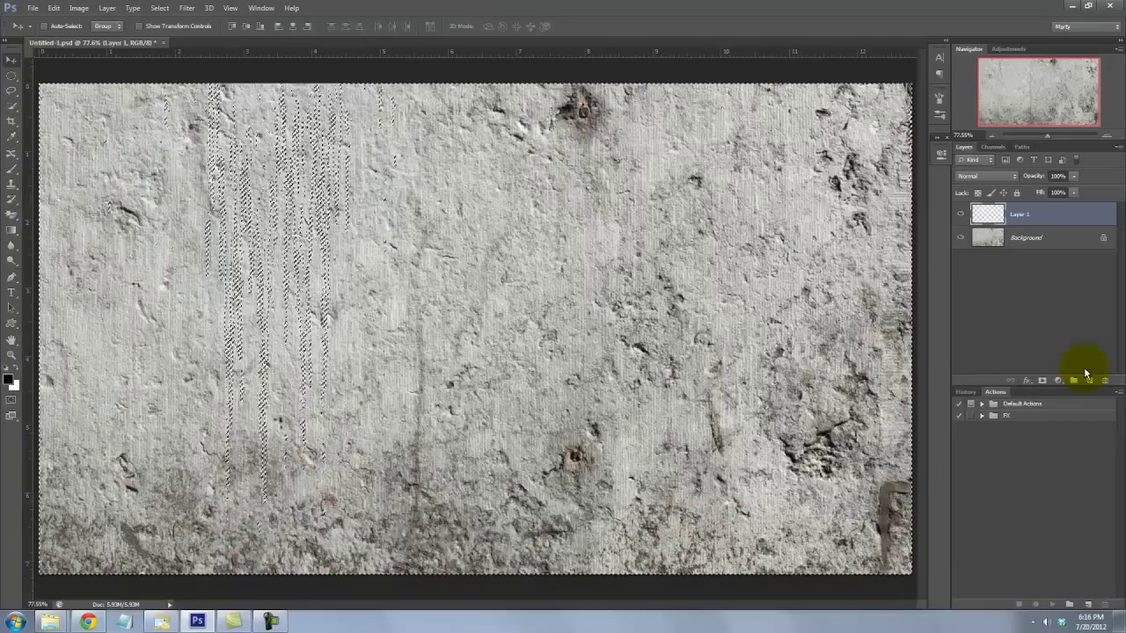
{"action": "key", "text": "ctrl+shift+i"}
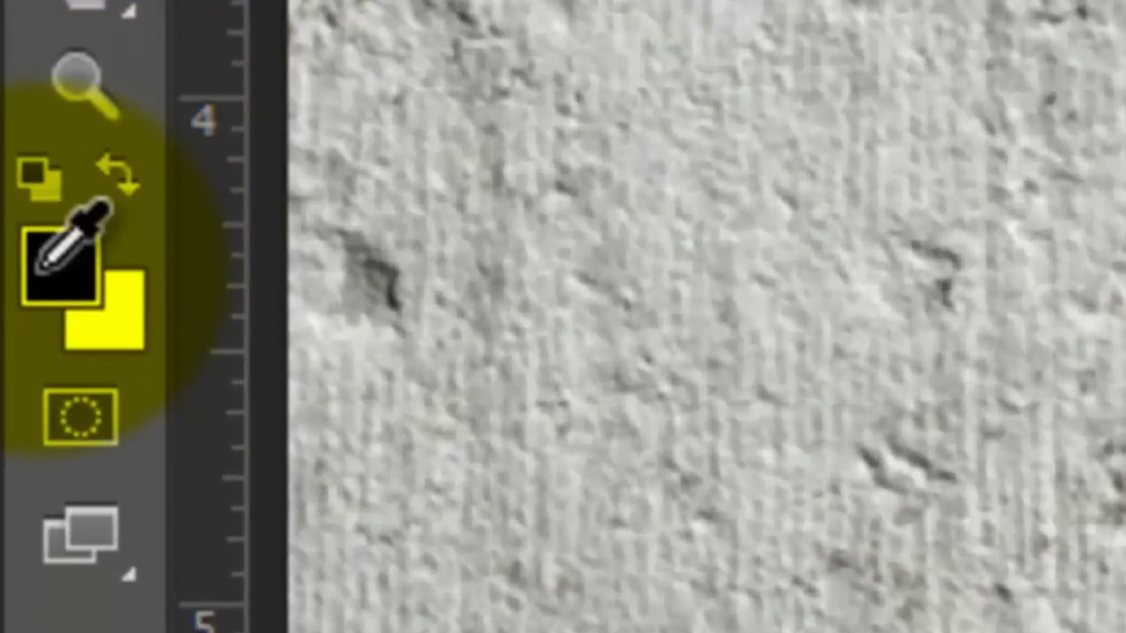
- Fill the streak selection with #a20000 red and deselect
{"action": "left_click", "coordinate": [49, 269]}
{"action": "left_click", "coordinate": [526, 295]}
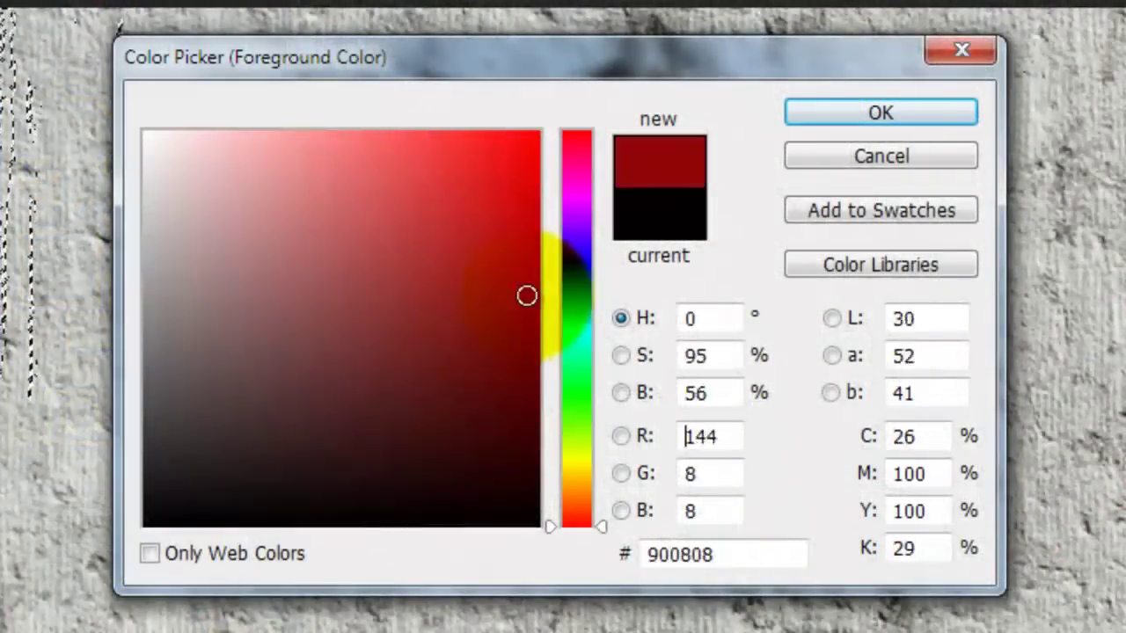
{"action": "left_click_drag", "start_coordinate": [526, 295], "coordinate": [544, 275]}
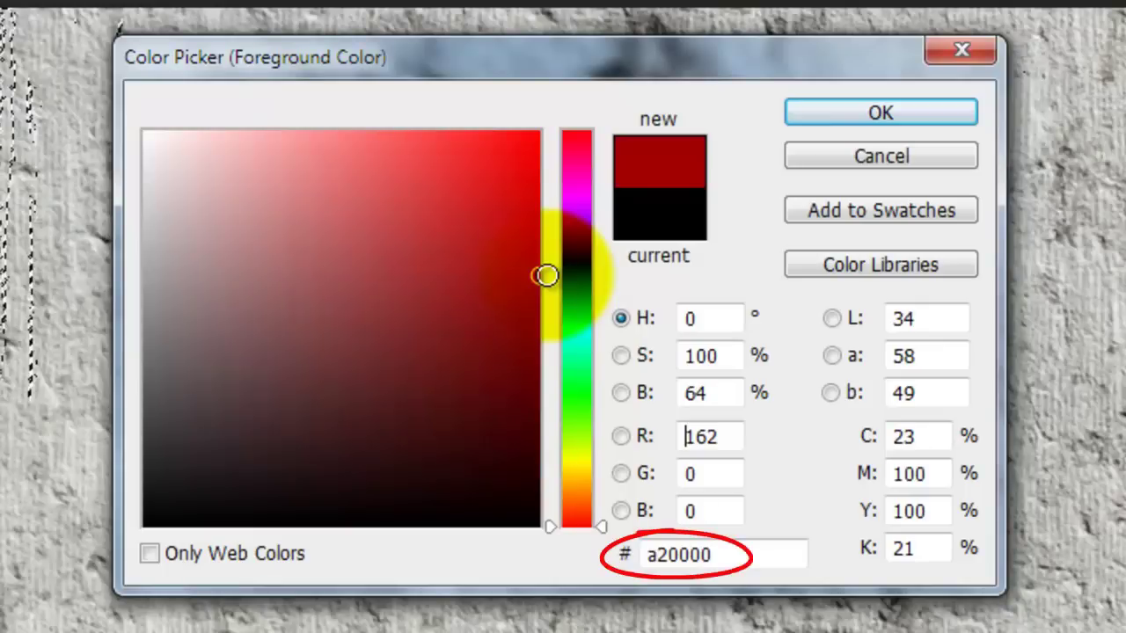
{"action": "left_click", "coordinate": [860, 112]}
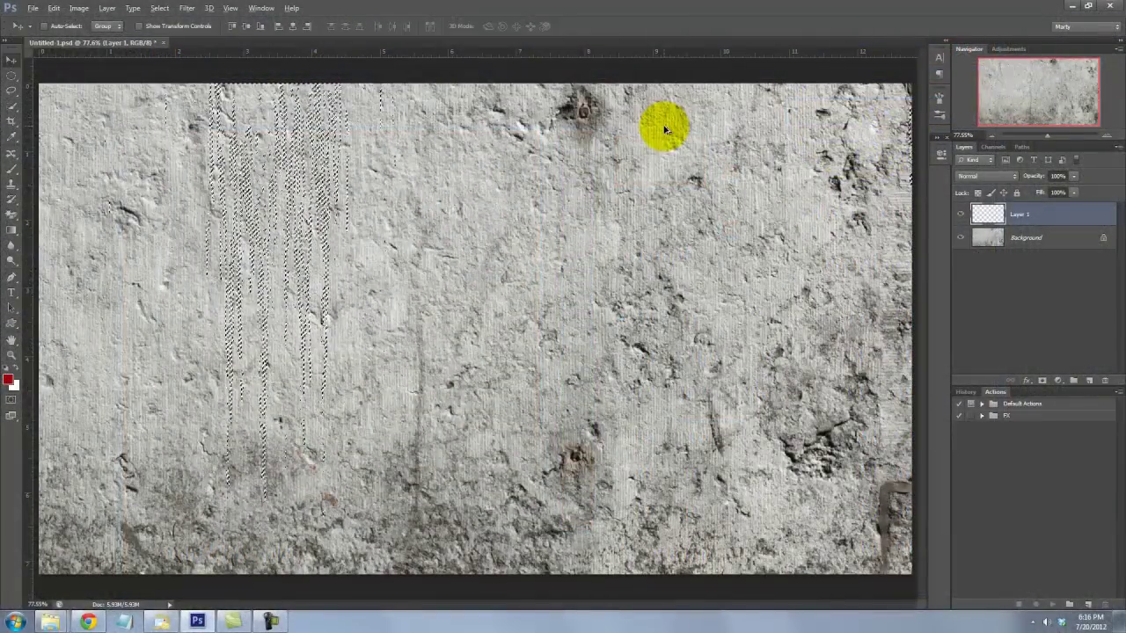
{"action": "key", "text": "alt+Delete"}
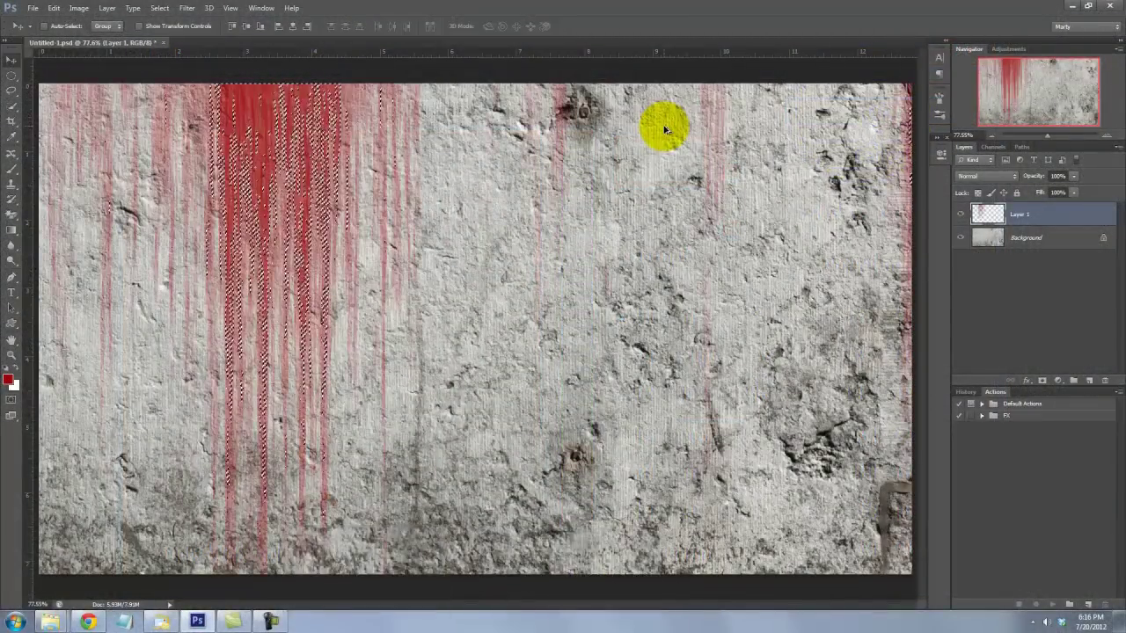
{"action": "key", "text": "ctrl+d"}
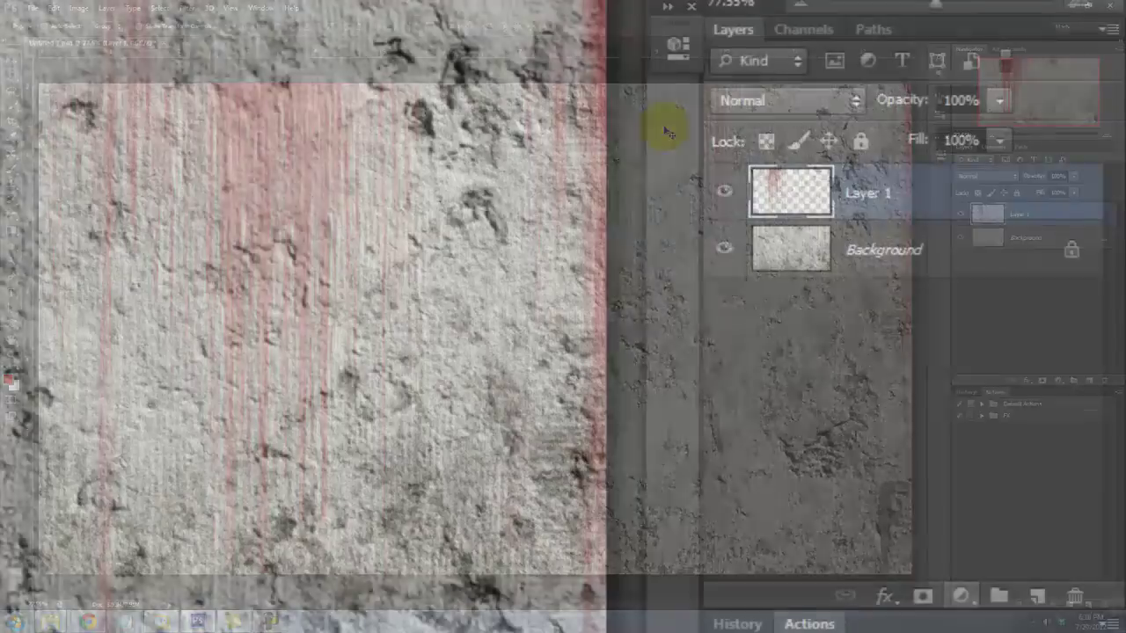
- Add a Hue/Saturation adjustment layer with saturation lowered to -21
{"action": "left_click", "coordinate": [1057, 381]}
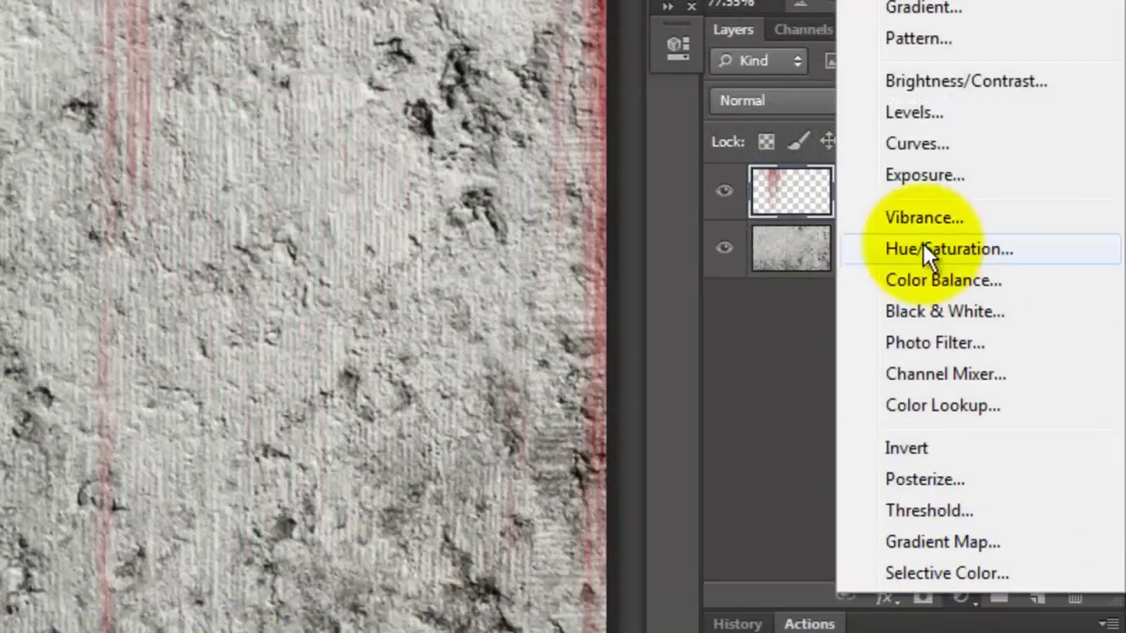
{"action": "left_click", "coordinate": [928, 249]}
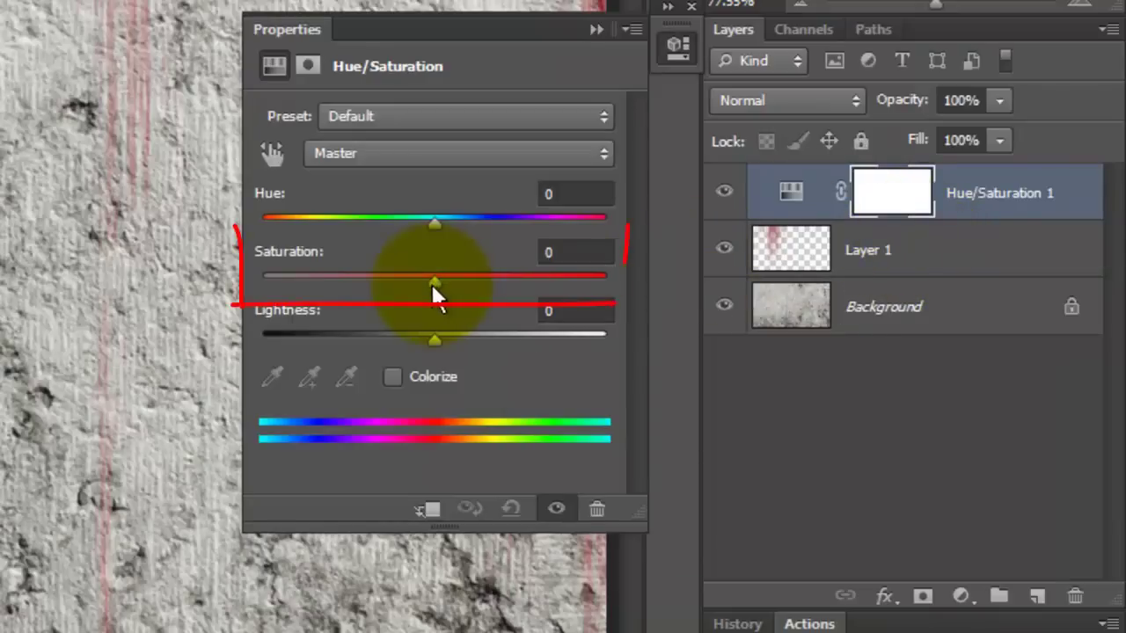
{"action": "left_click_drag", "start_coordinate": [426, 290], "coordinate": [400, 291]}
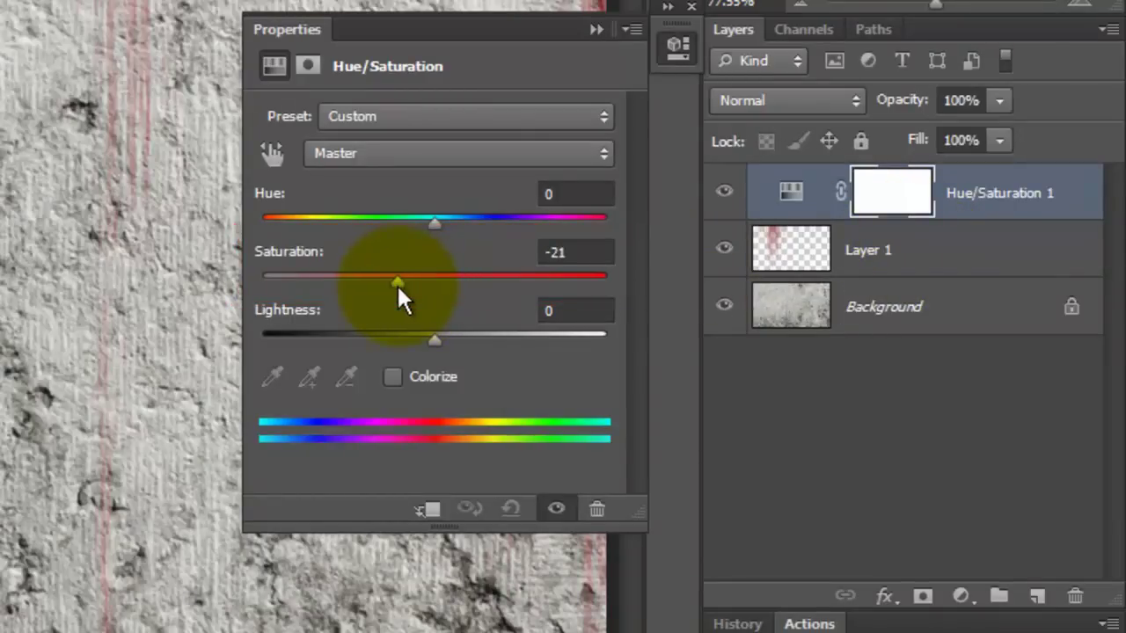
{"action": "left_click", "coordinate": [596, 30]}
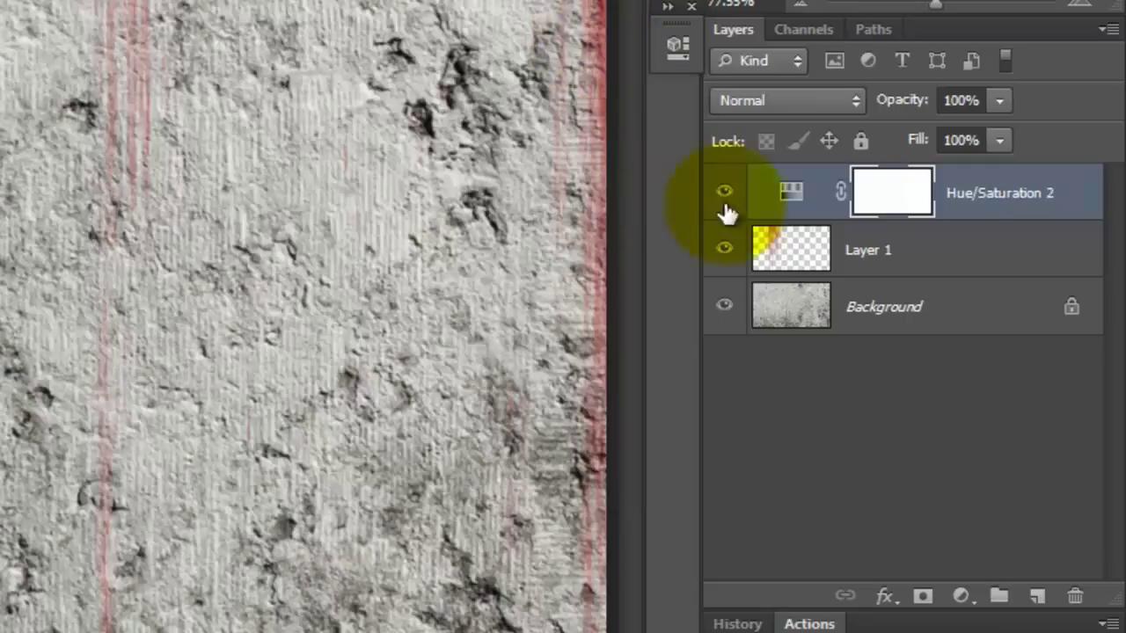
- Set Layer 1's red streaks to Color Burn blending, then select the Hue/Saturation layer
{"action": "left_click", "coordinate": [792, 250]}
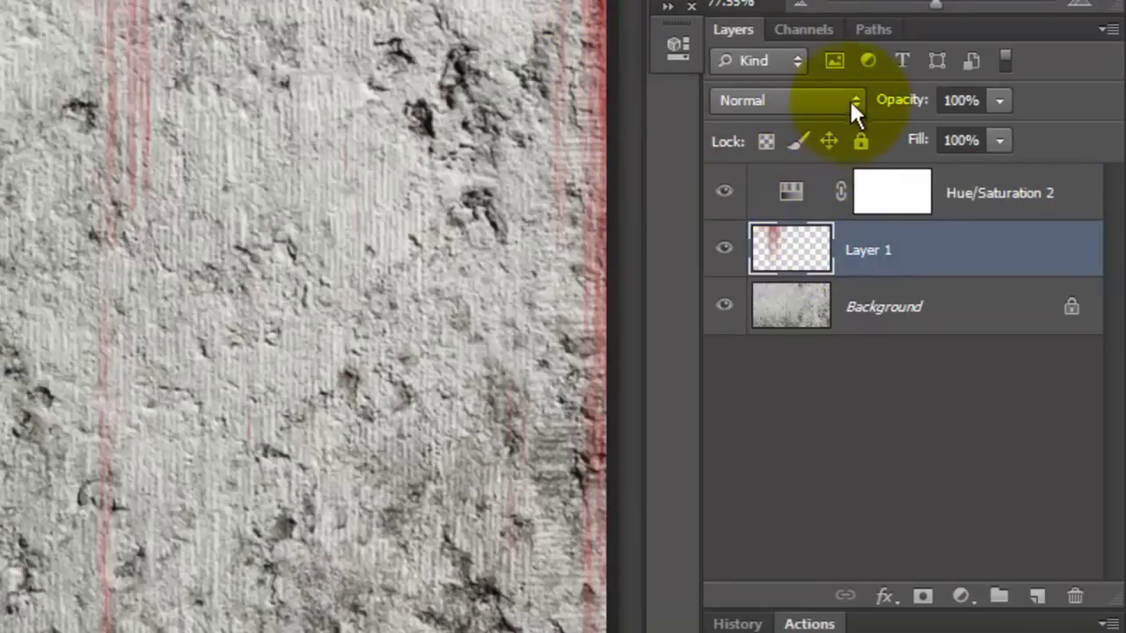
{"action": "left_click", "coordinate": [855, 110]}
{"action": "left_click", "coordinate": [787, 243]}
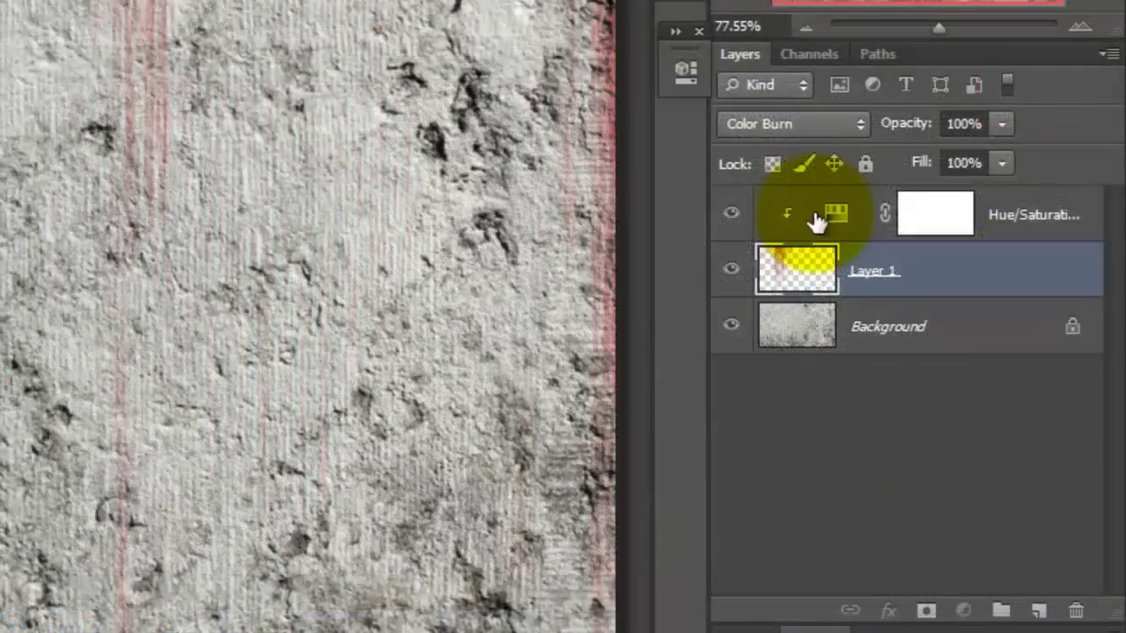
{"action": "left_click", "coordinate": [997, 216]}
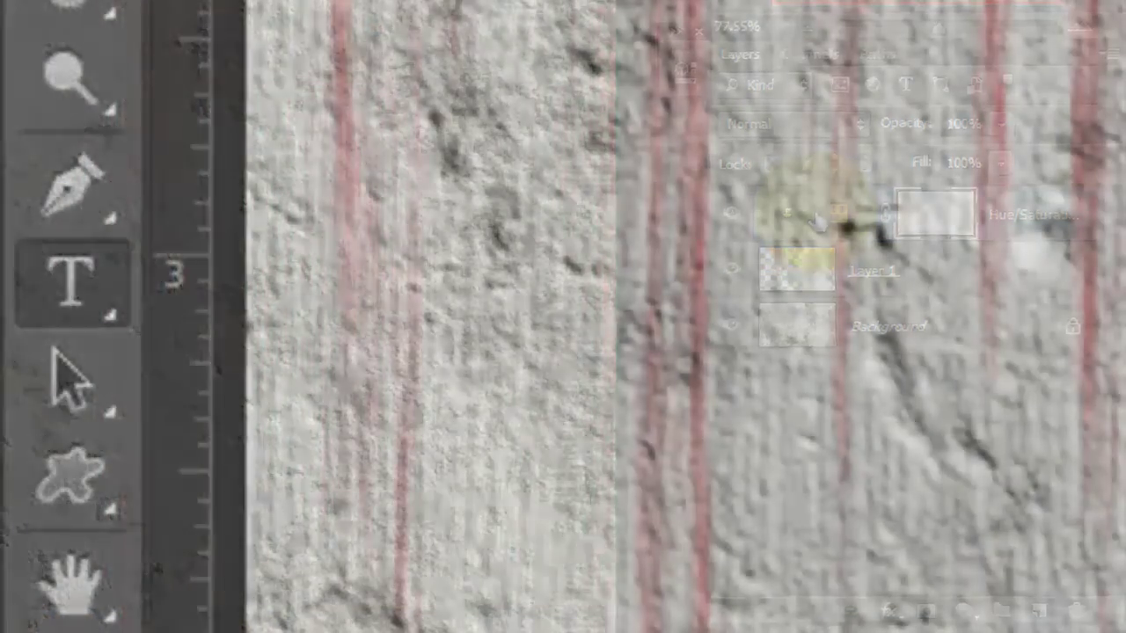
- Choose the Horizontal Type Tool and set the text colour to #a20000 in the Character panel
{"action": "right_click", "coordinate": [88, 286]}
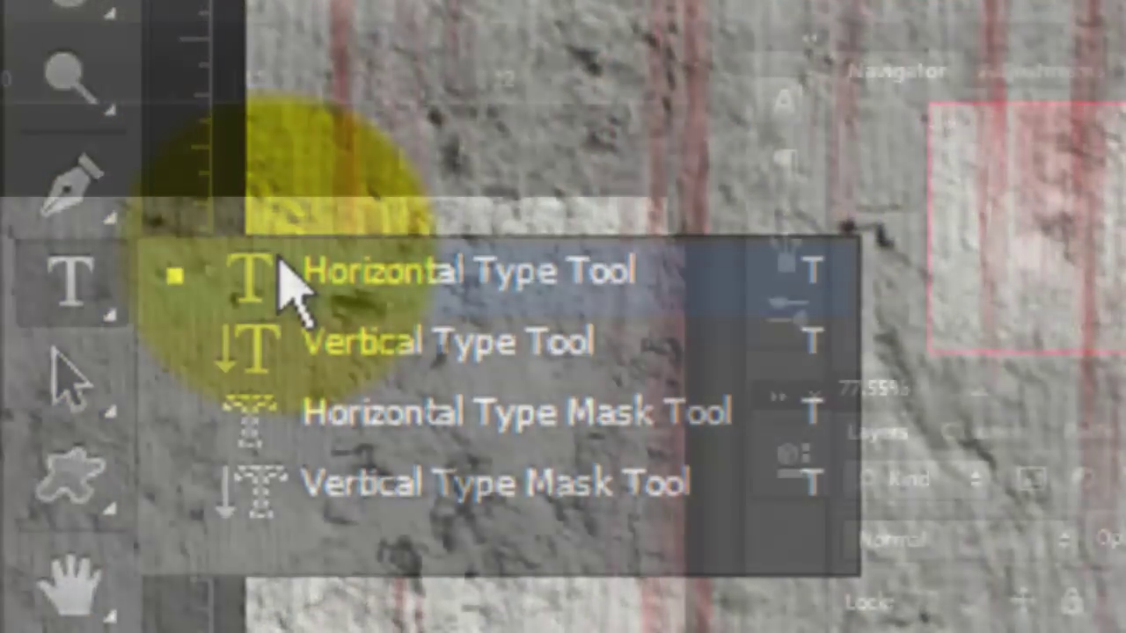
{"action": "left_click", "coordinate": [291, 277]}
{"action": "left_click", "coordinate": [786, 104]}
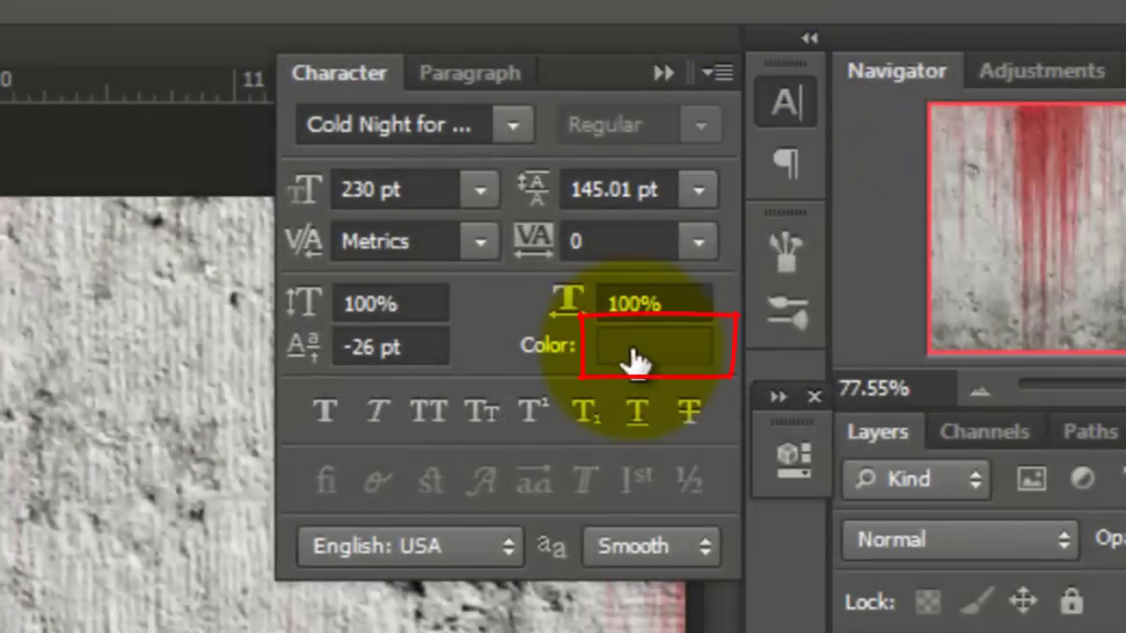
{"action": "left_click", "coordinate": [634, 359]}
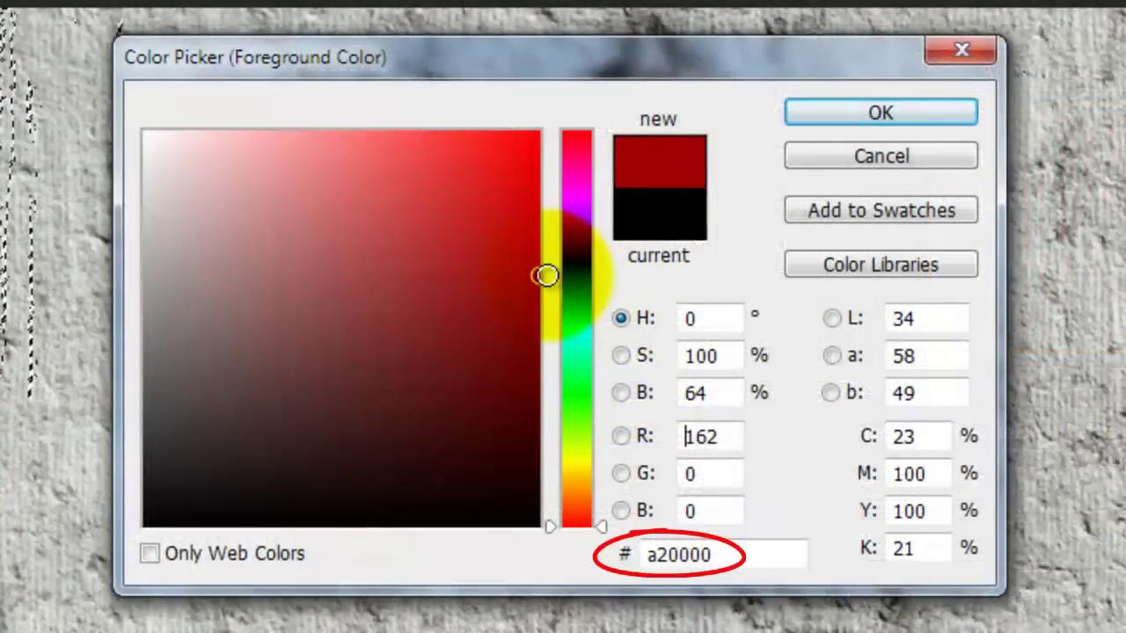
{"action": "left_click", "coordinate": [862, 114]}
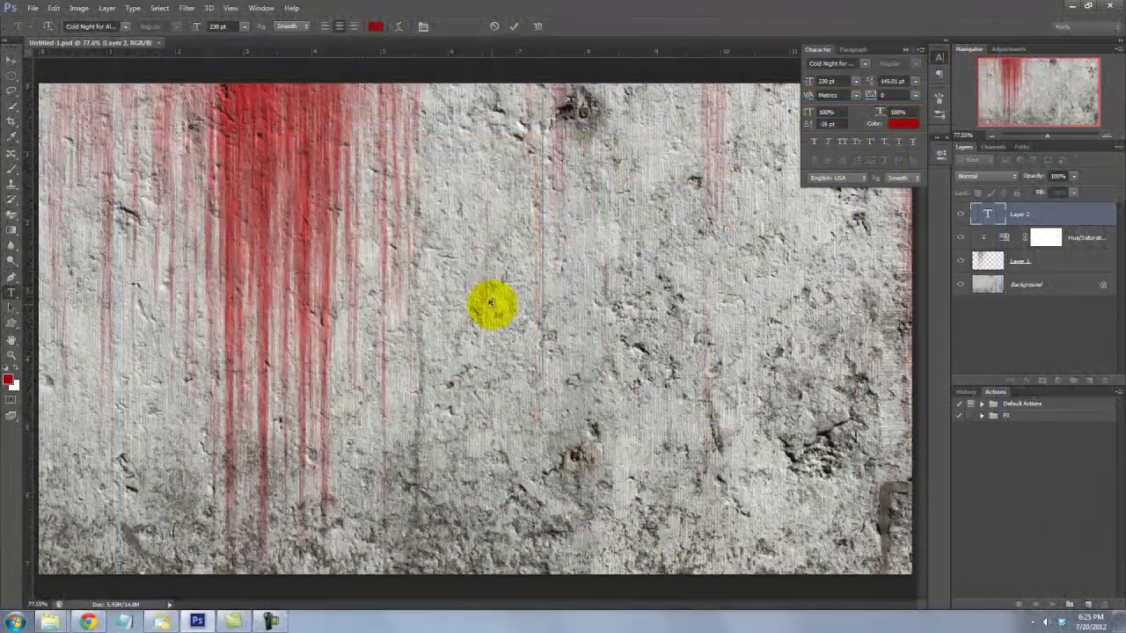
- Type 'HELP ME' on the canvas and move it lower on the wall
{"action": "left_click", "coordinate": [490, 304]}
{"action": "type", "text": "HELP ME"}
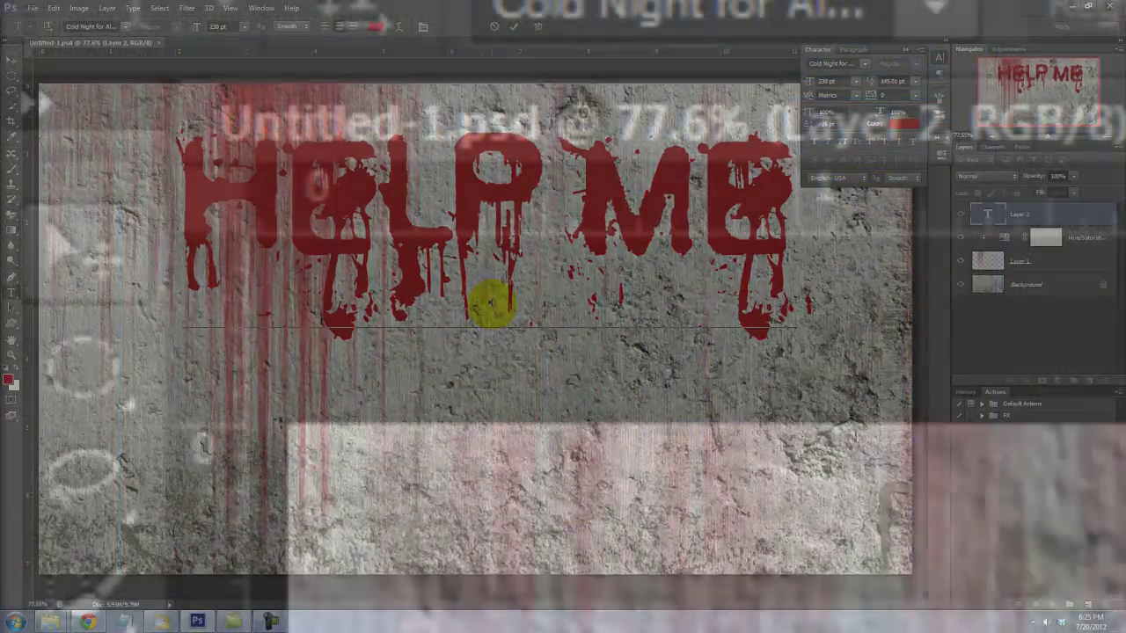
{"action": "left_click", "coordinate": [10, 59]}
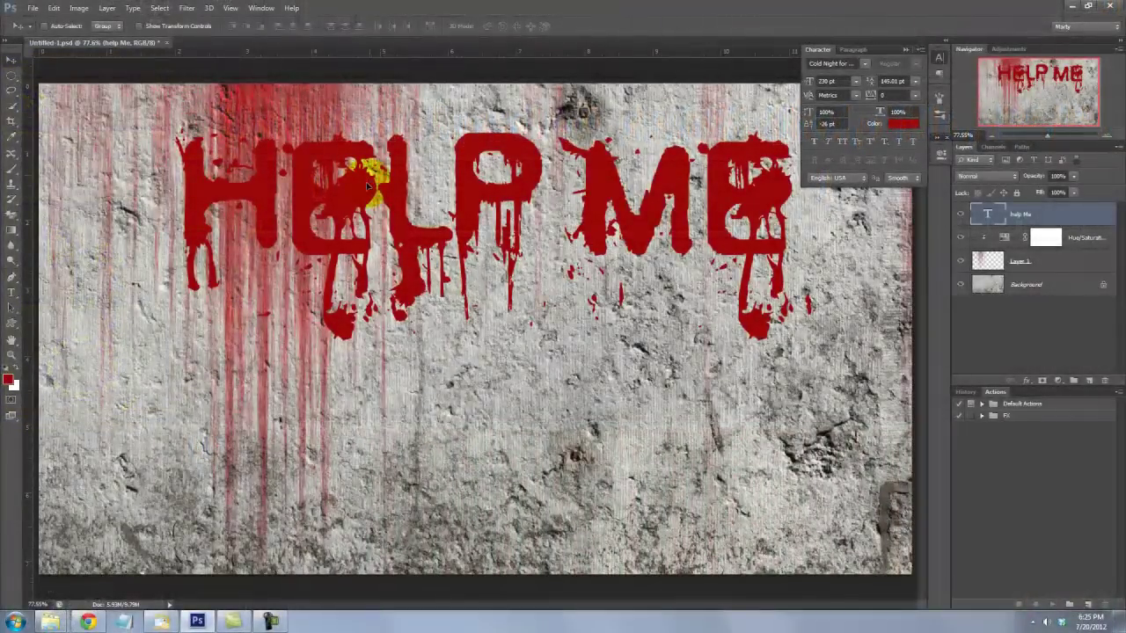
{"action": "left_click_drag", "start_coordinate": [373, 170], "coordinate": [357, 267]}
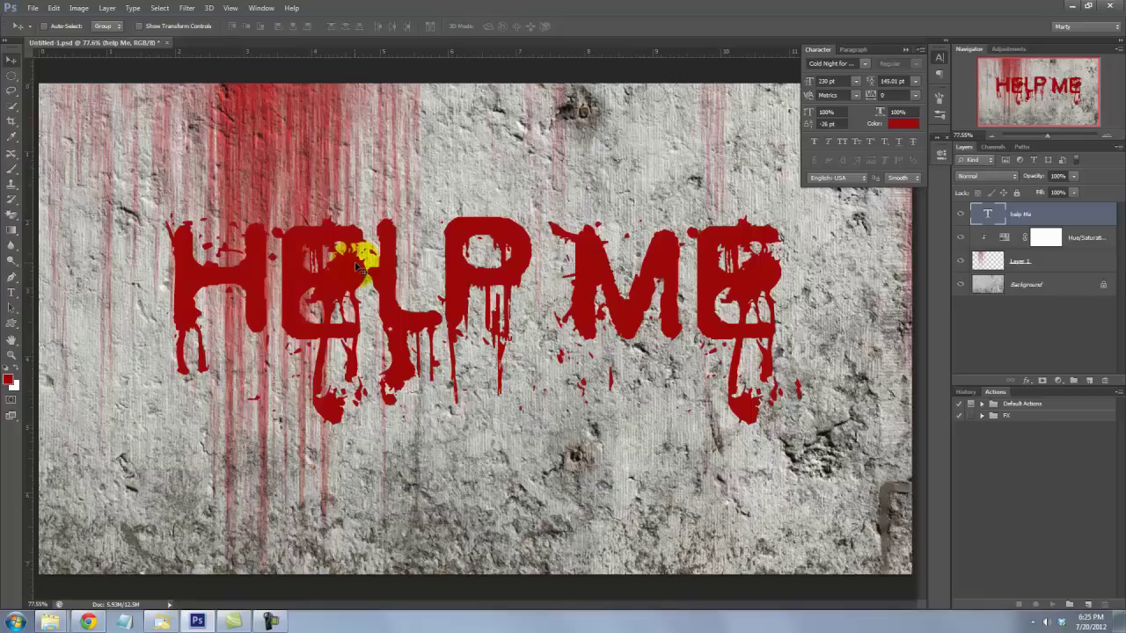
- Adjust individual letters of HELP ME (the E, P and final E) in the Character panel
{"action": "key", "text": "t"}
{"action": "left_click_drag", "start_coordinate": [356, 268], "coordinate": [299, 277]}
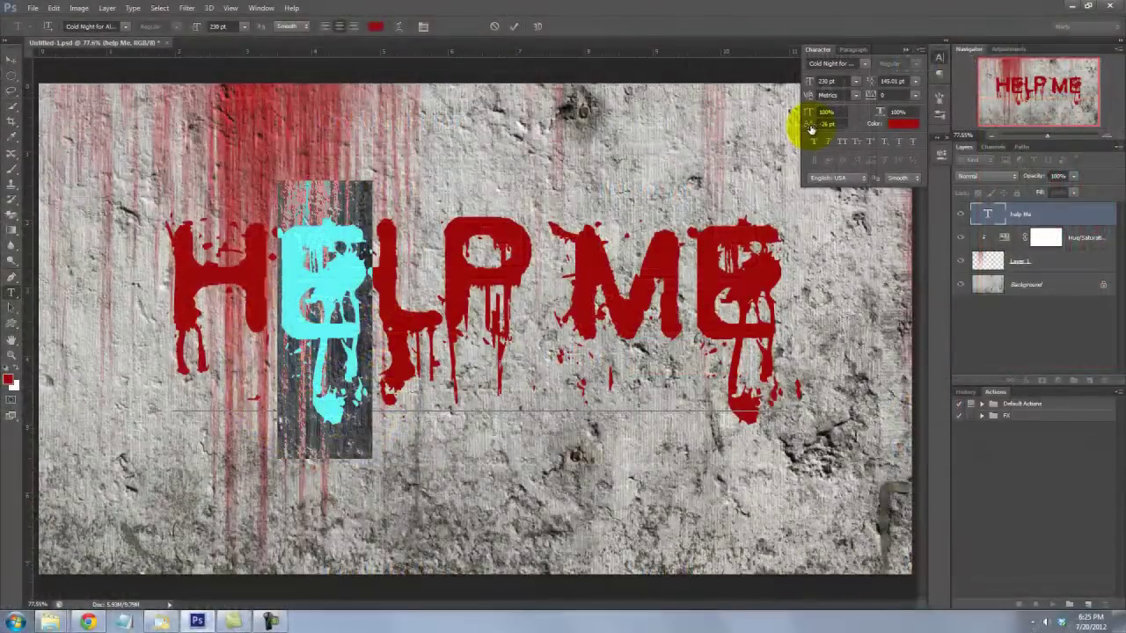
{"action": "key", "text": "Right"}
{"action": "key", "text": "Right"}
{"action": "key", "text": "shift+Right"}
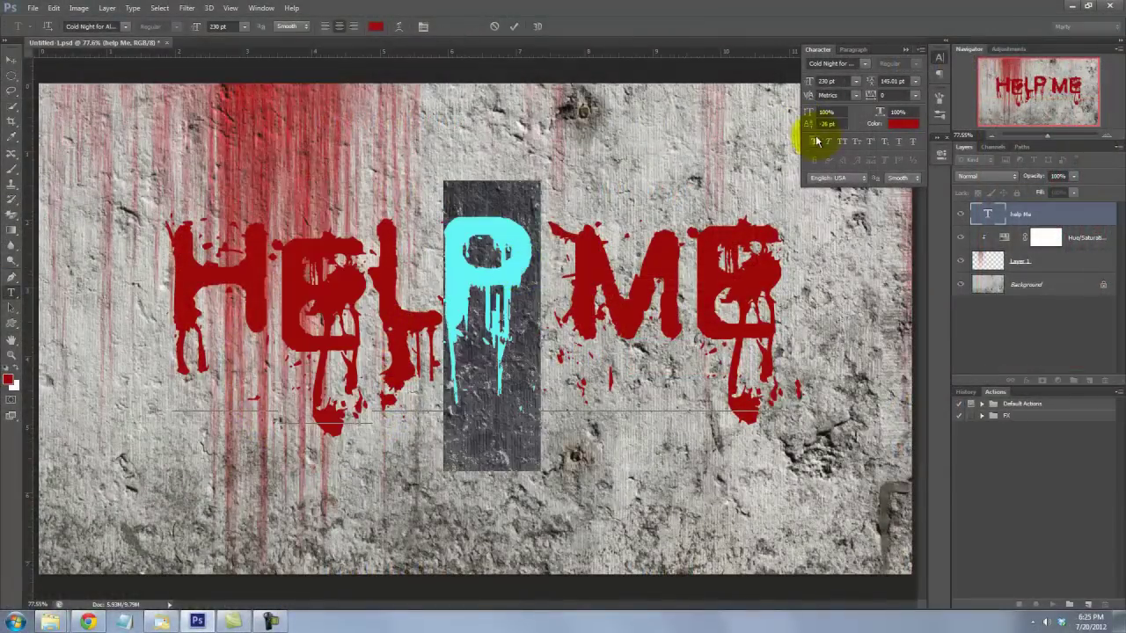
{"action": "left_click_drag", "start_coordinate": [678, 277], "coordinate": [785, 273]}
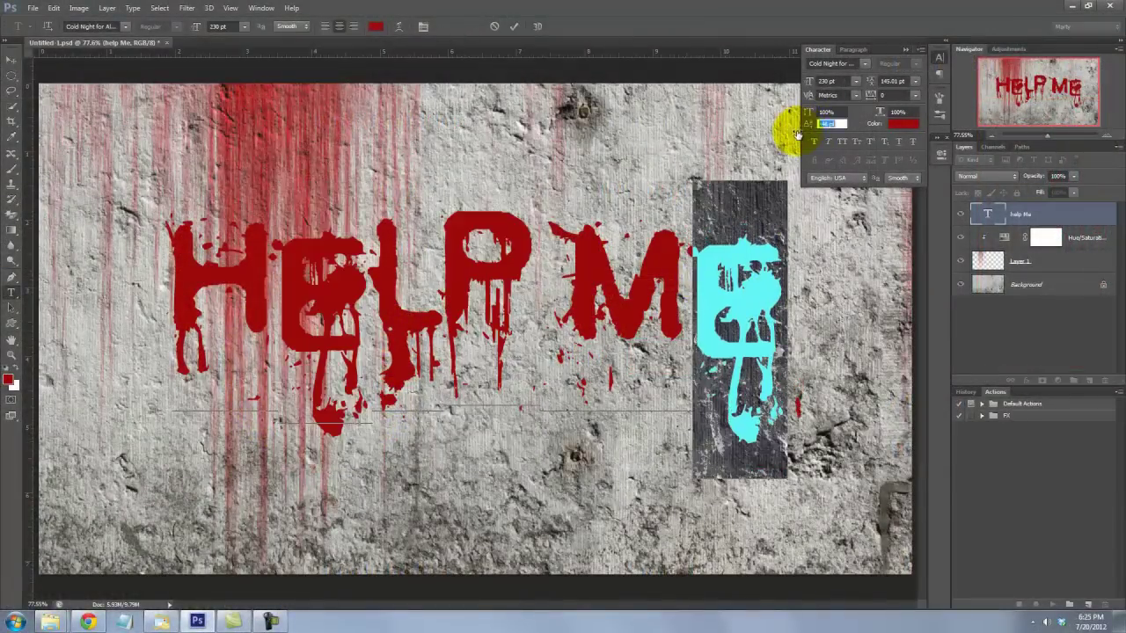
{"action": "left_click", "coordinate": [12, 59]}
- Move the text down-right and free-transform it to about 92% width, slanted about 8°
{"action": "left_click_drag", "start_coordinate": [329, 271], "coordinate": [407, 345]}
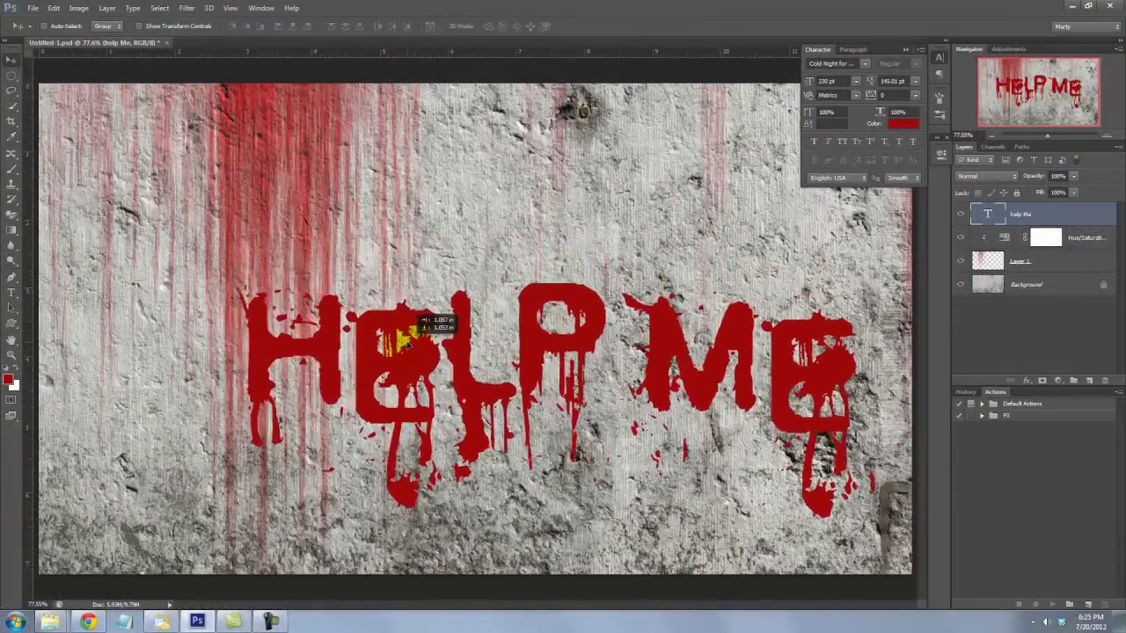
{"action": "key", "text": "ctrl+t"}
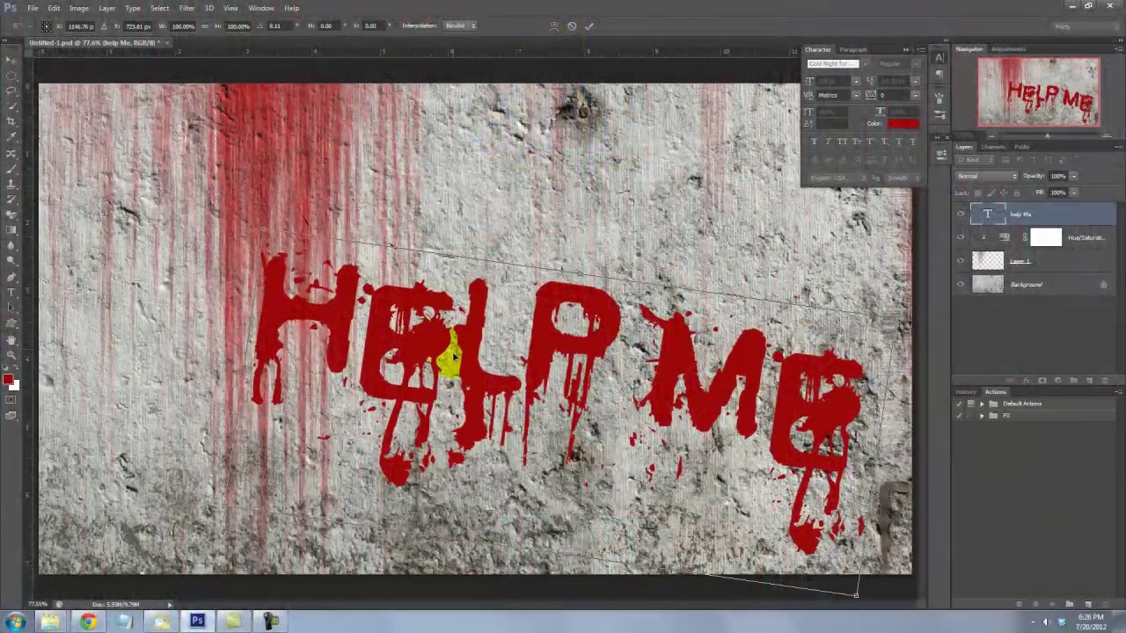
{"action": "left_click_drag", "start_coordinate": [448, 364], "coordinate": [455, 358]}
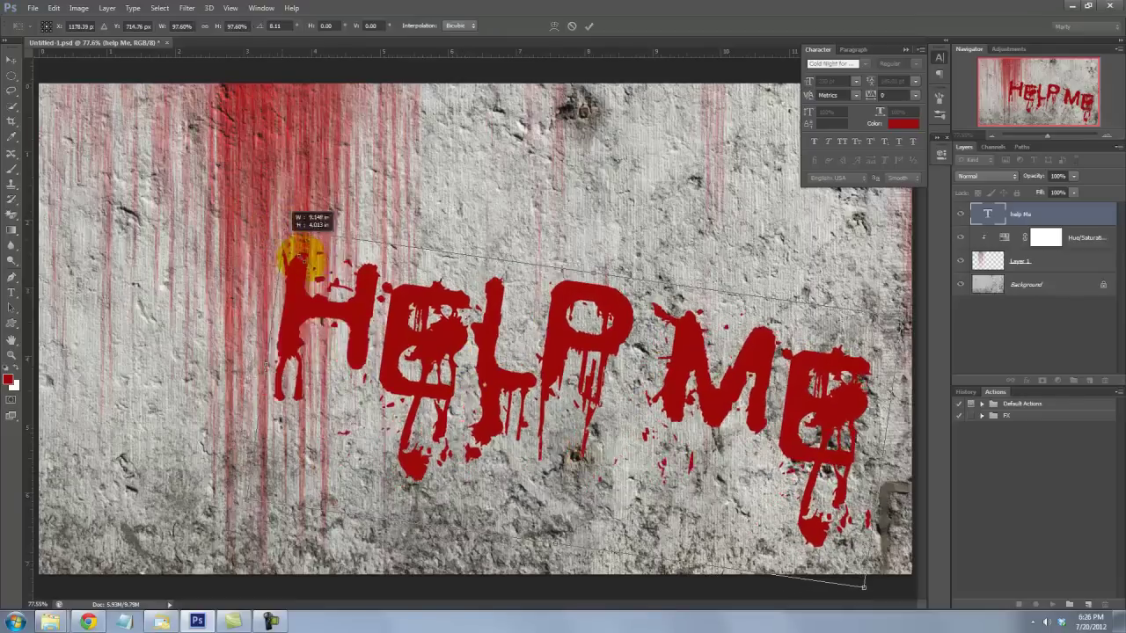
{"action": "left_click_drag", "start_coordinate": [302, 256], "coordinate": [388, 329]}
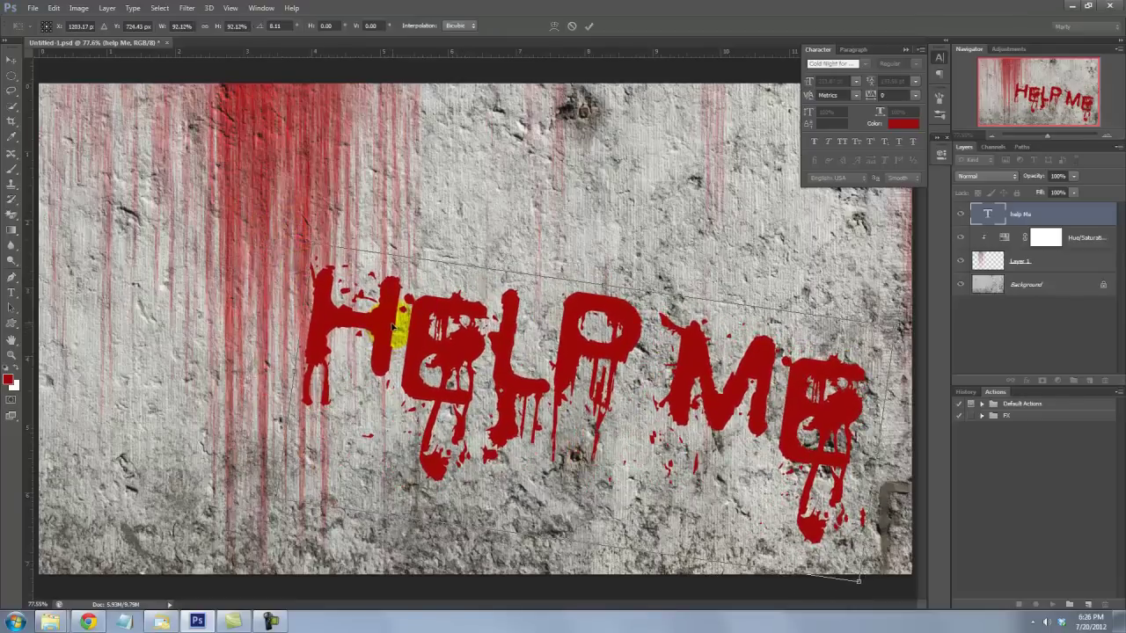
{"action": "key", "text": "Return"}
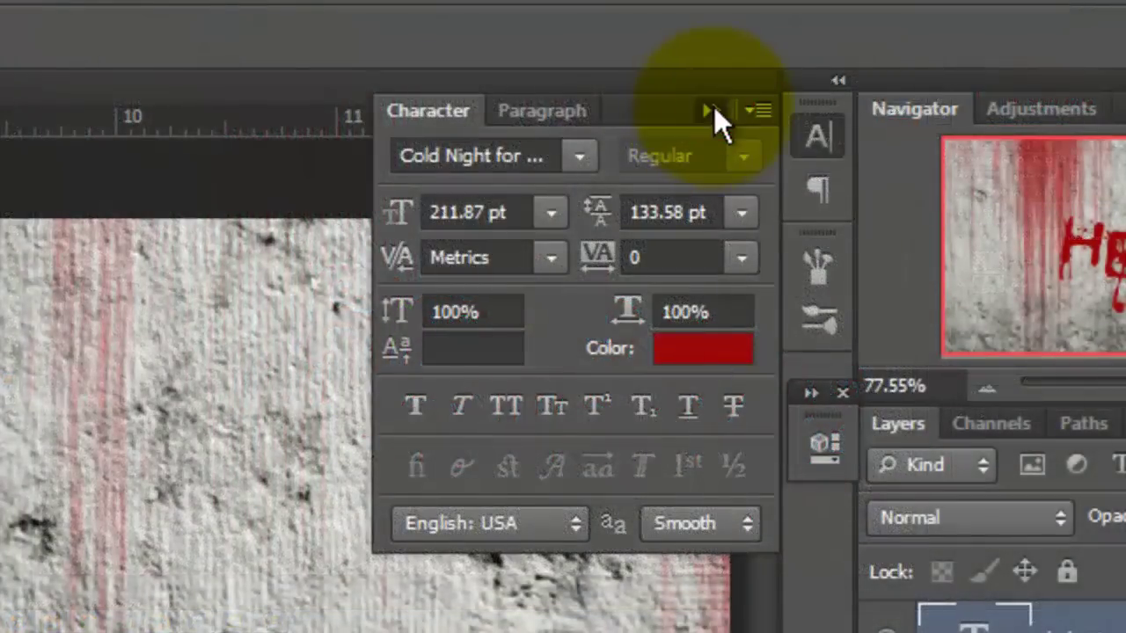
- Set the HELP ME text layer to Color Burn blending with 75% fill
{"action": "left_click", "coordinate": [710, 109]}
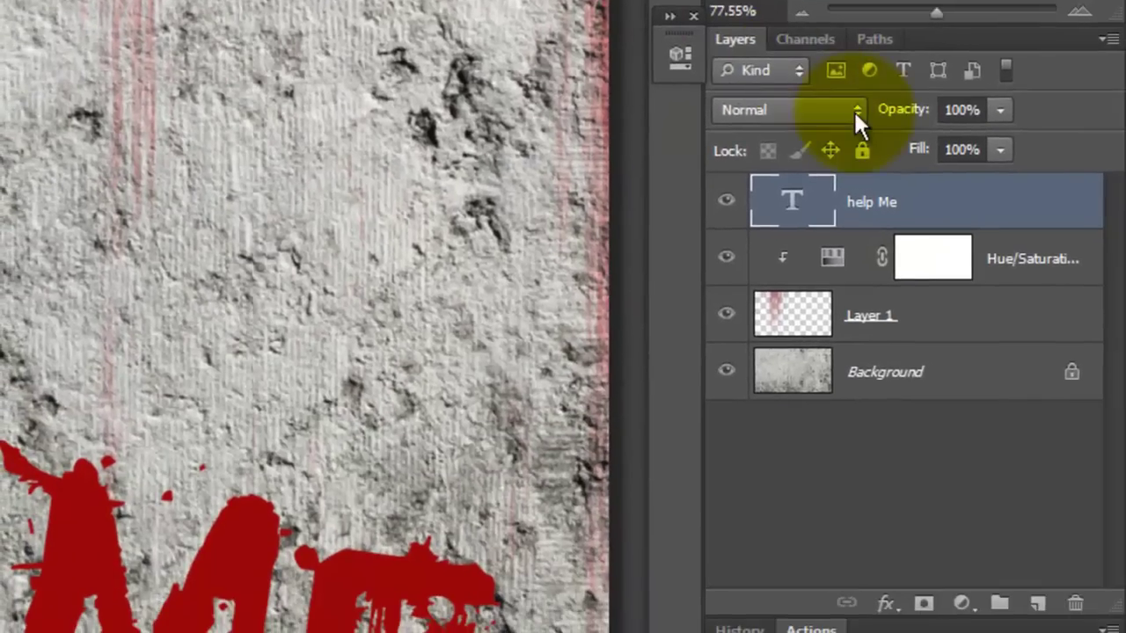
{"action": "left_click", "coordinate": [1025, 458]}
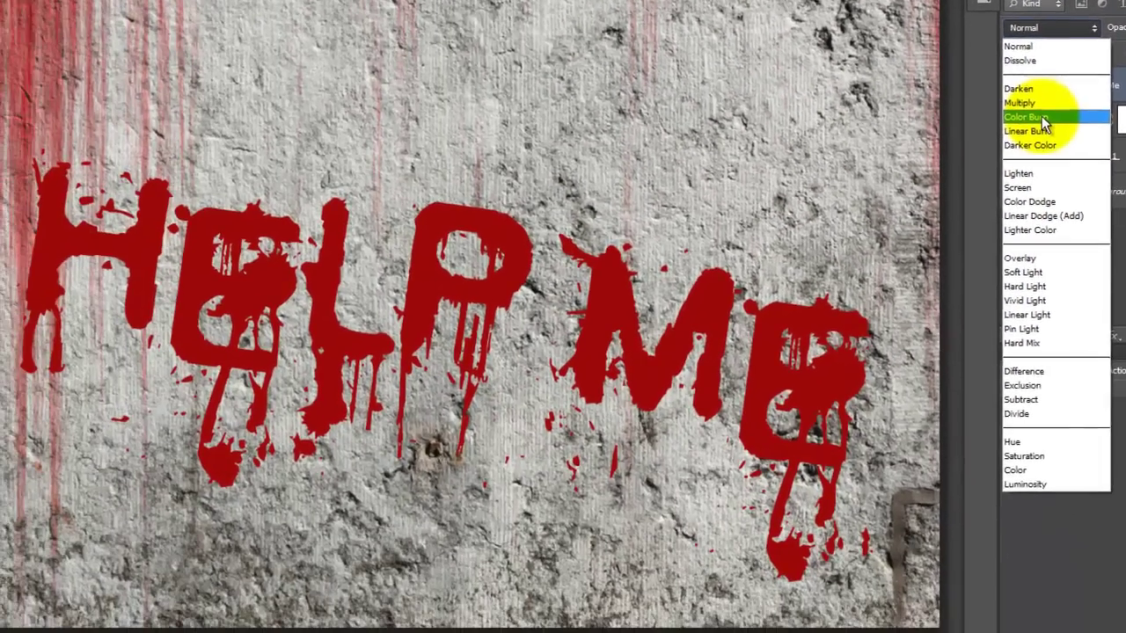
{"action": "left_click", "coordinate": [1042, 123]}
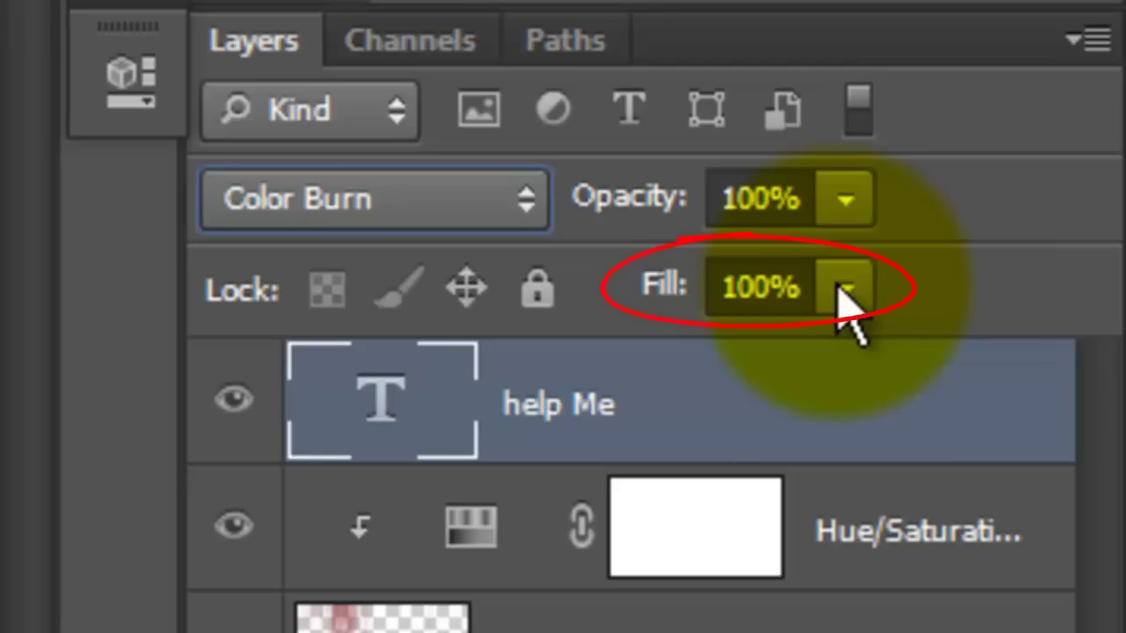
{"action": "left_click", "coordinate": [840, 290]}
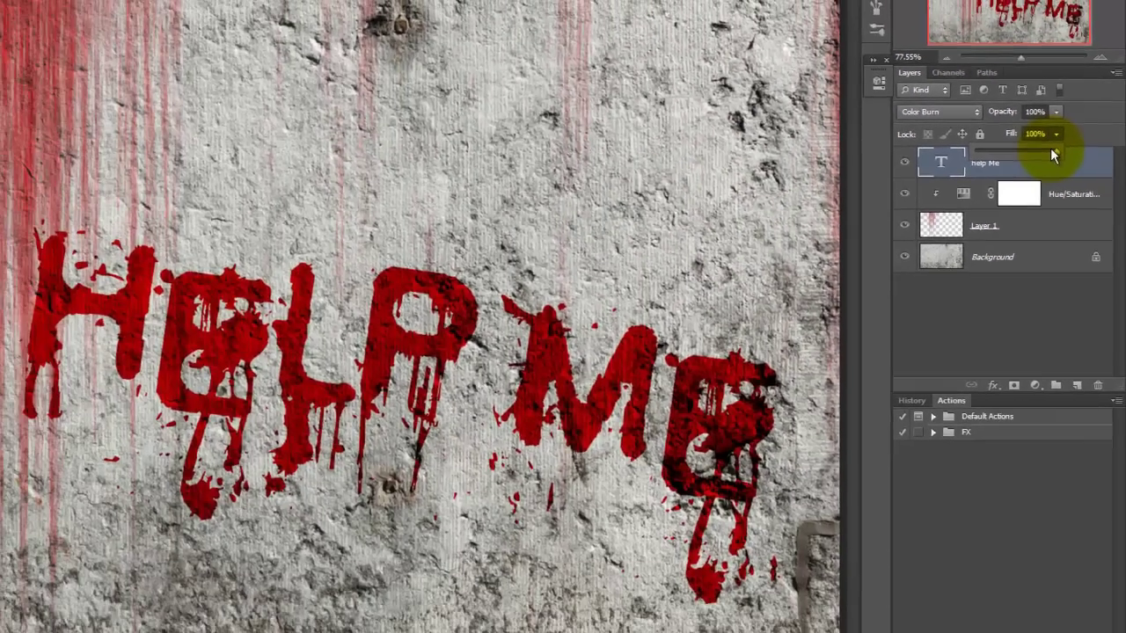
{"action": "left_click_drag", "start_coordinate": [1052, 151], "coordinate": [1037, 153]}
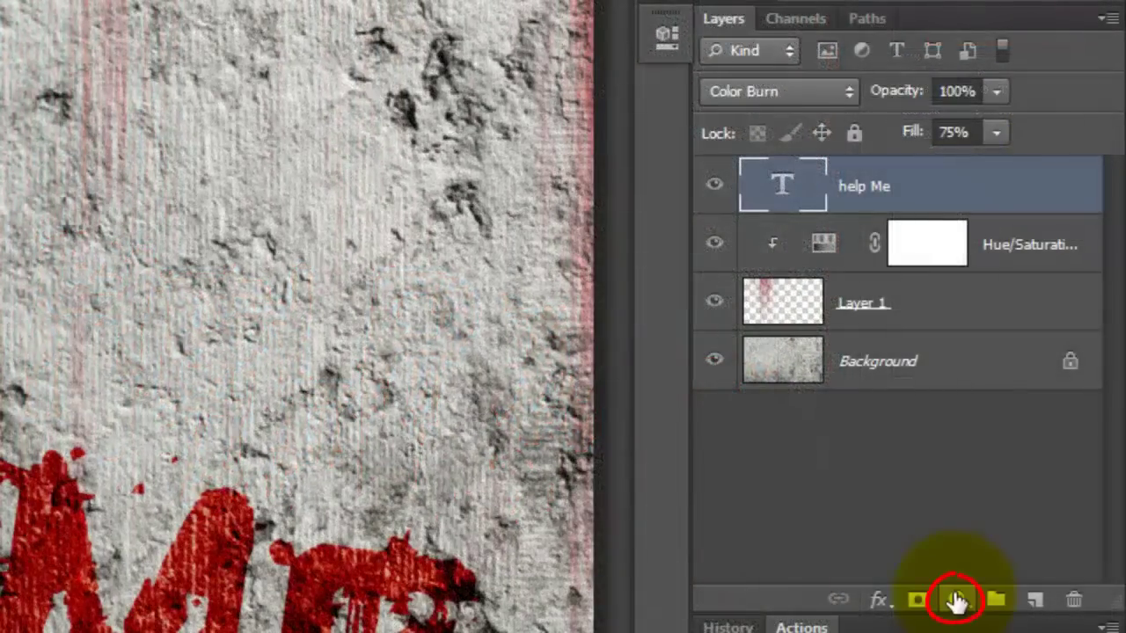
- Add a Hue/Saturation layer at -28 saturation clipped to the HELP ME text, then select Layer 1
{"action": "left_click", "coordinate": [956, 600]}
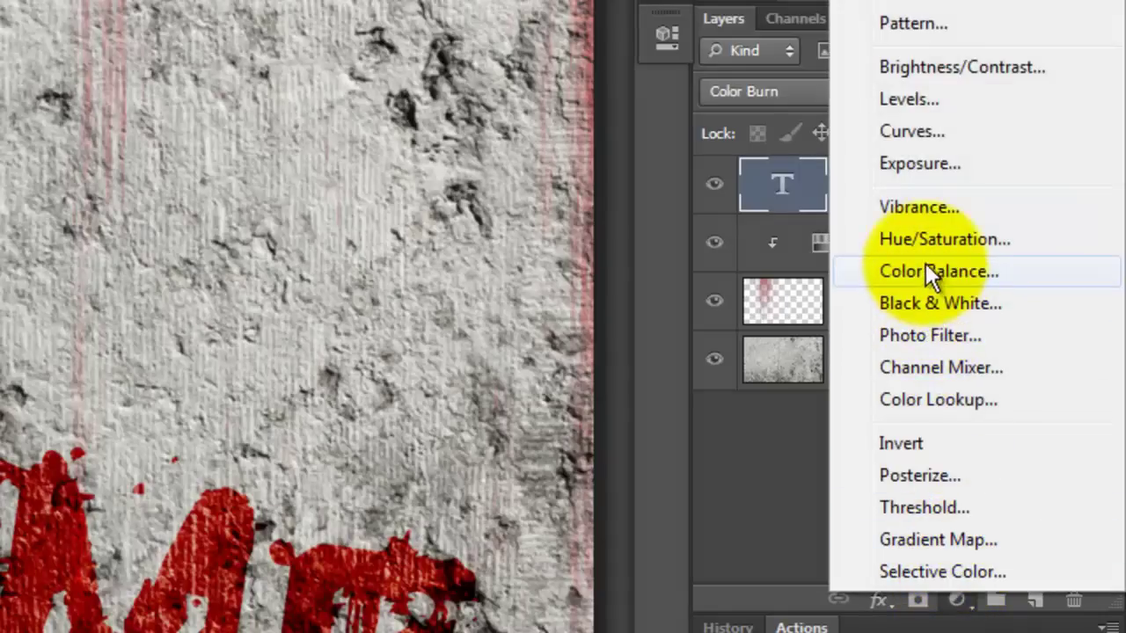
{"action": "left_click", "coordinate": [939, 238]}
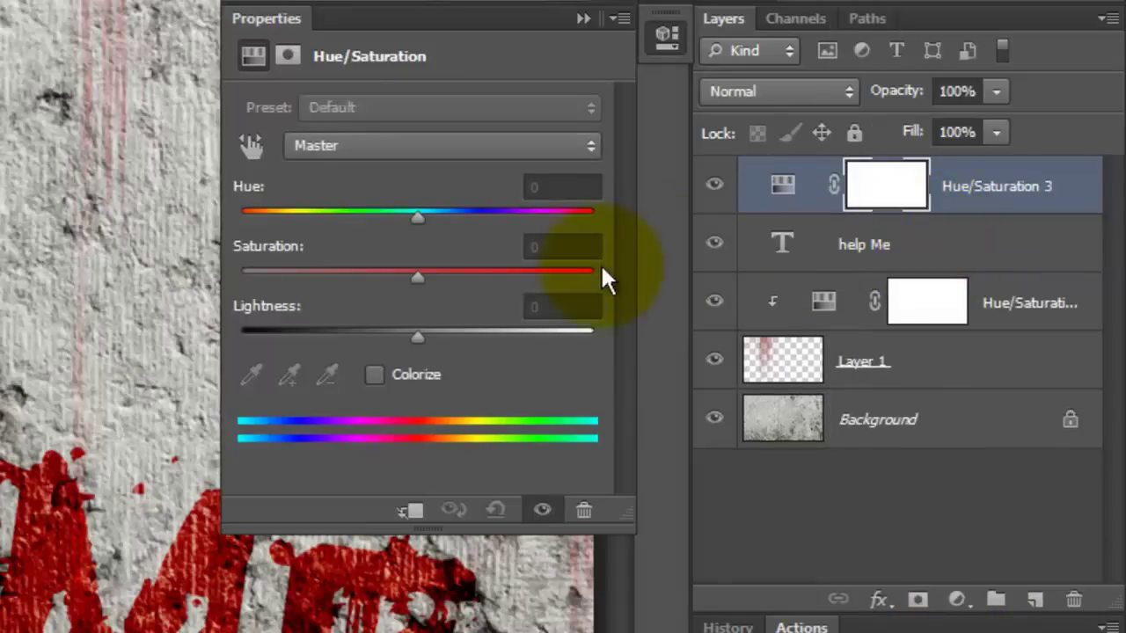
{"action": "left_click_drag", "start_coordinate": [429, 280], "coordinate": [369, 275]}
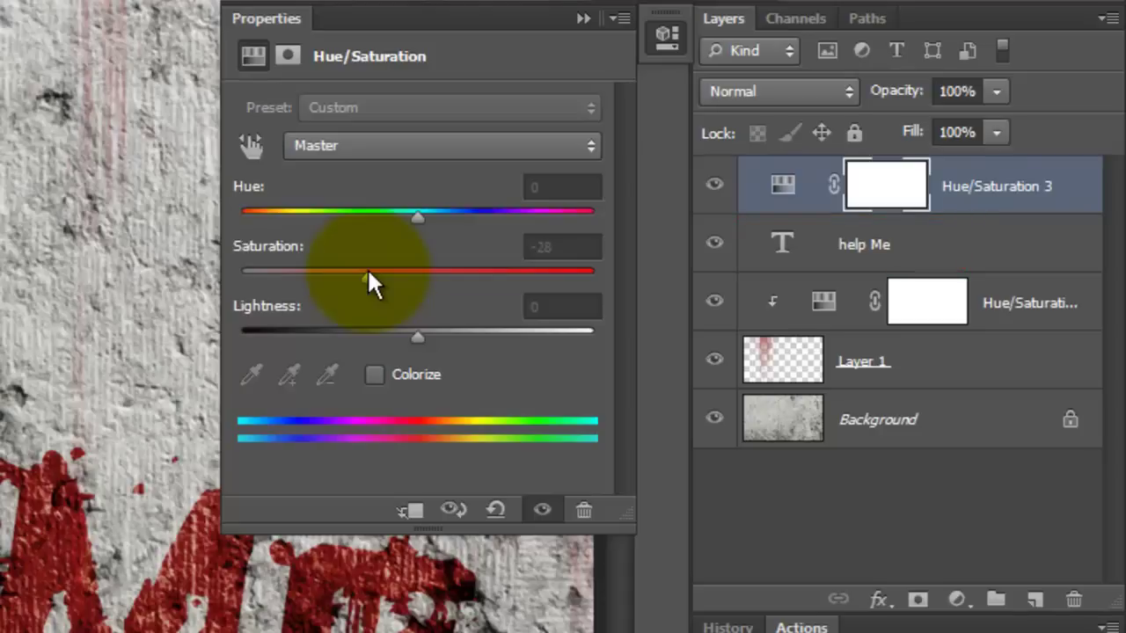
{"action": "left_click", "coordinate": [412, 512]}
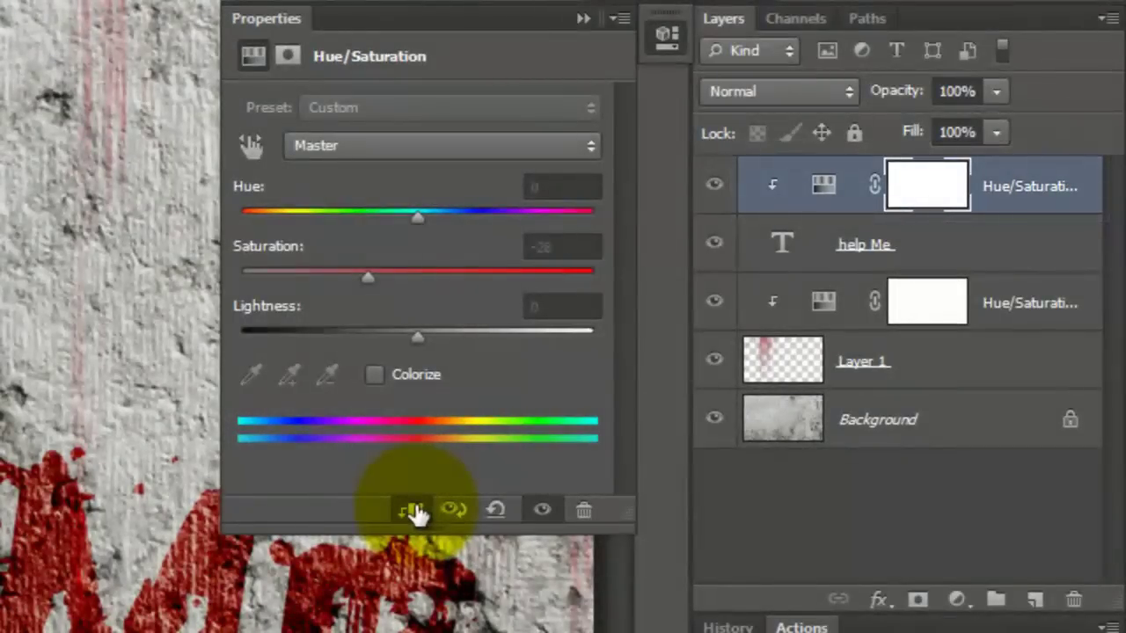
{"action": "left_click", "coordinate": [584, 19]}
{"action": "left_click", "coordinate": [786, 361]}
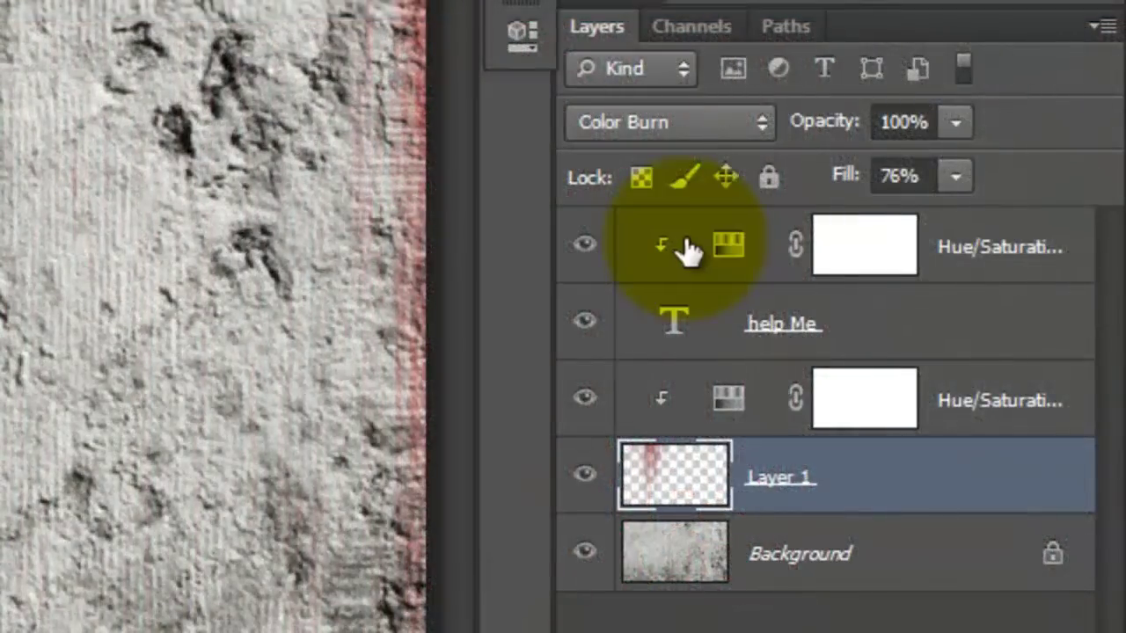
- Stamp all visible layers into a merged Layer 2 and zoom out to see the whole wall
{"action": "left_click", "coordinate": [682, 250]}
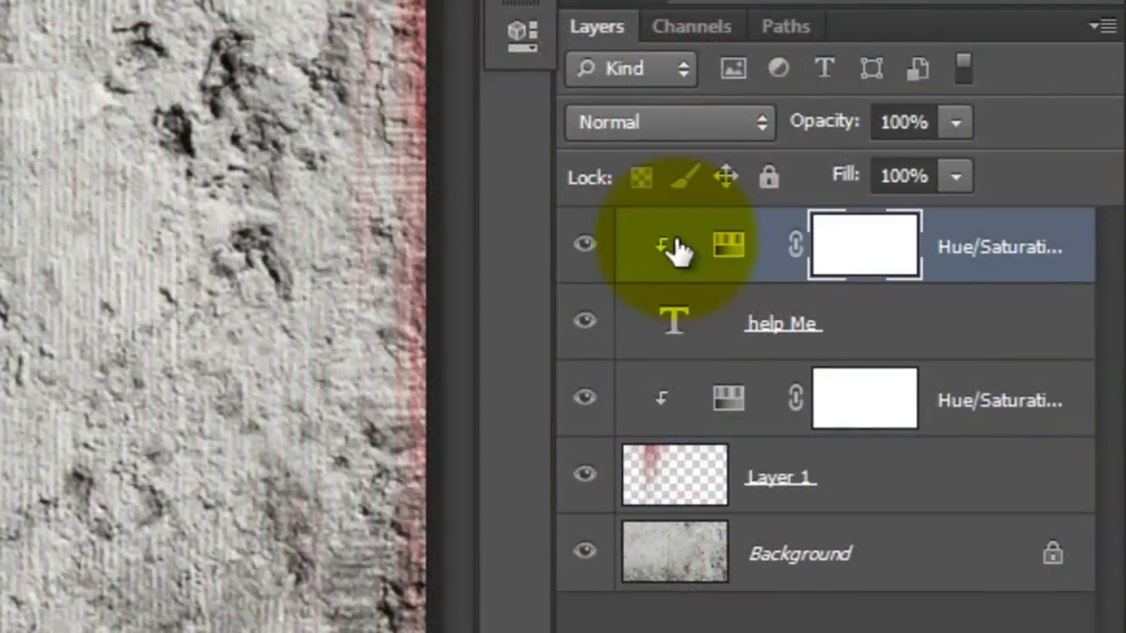
{"action": "key", "text": "ctrl+shift+alt+e"}
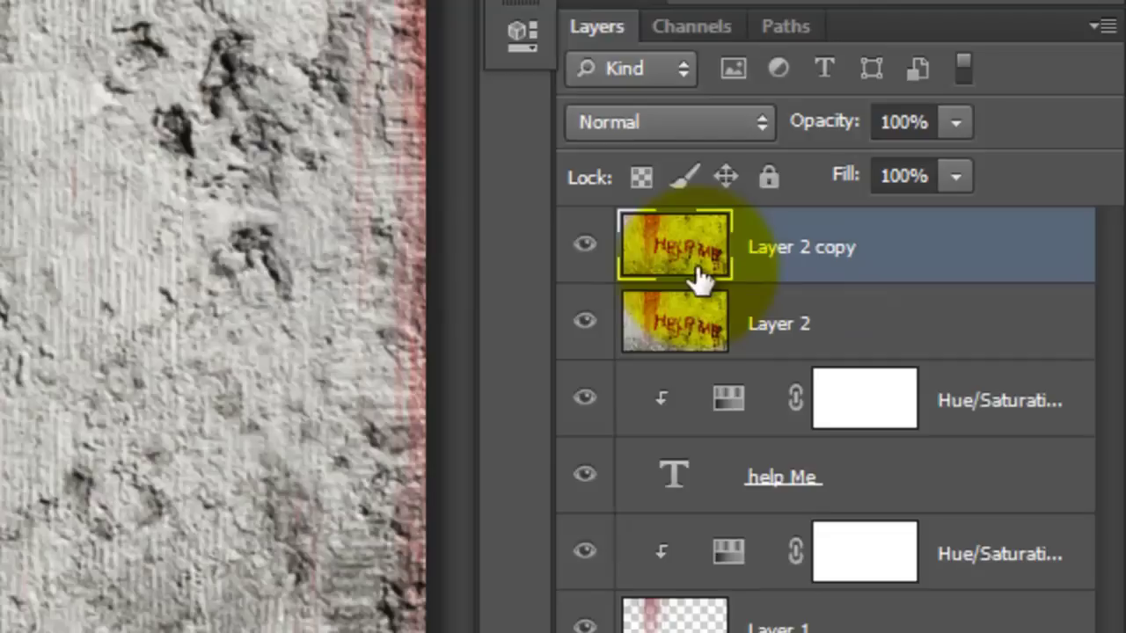
{"action": "key", "text": "z"}
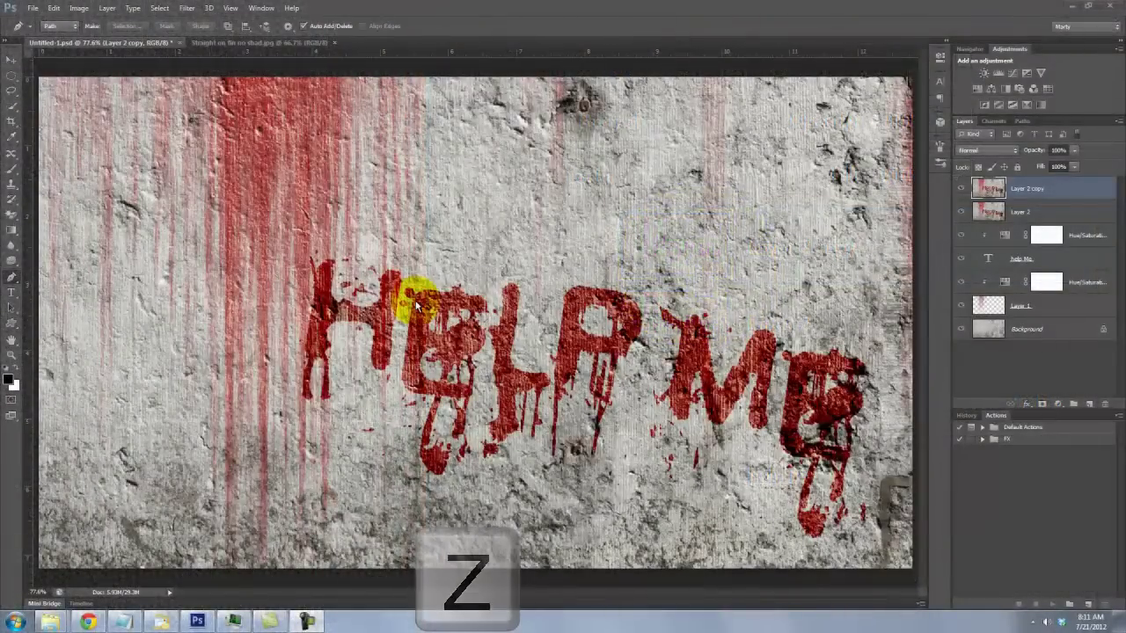
{"action": "key", "text": "alt"}
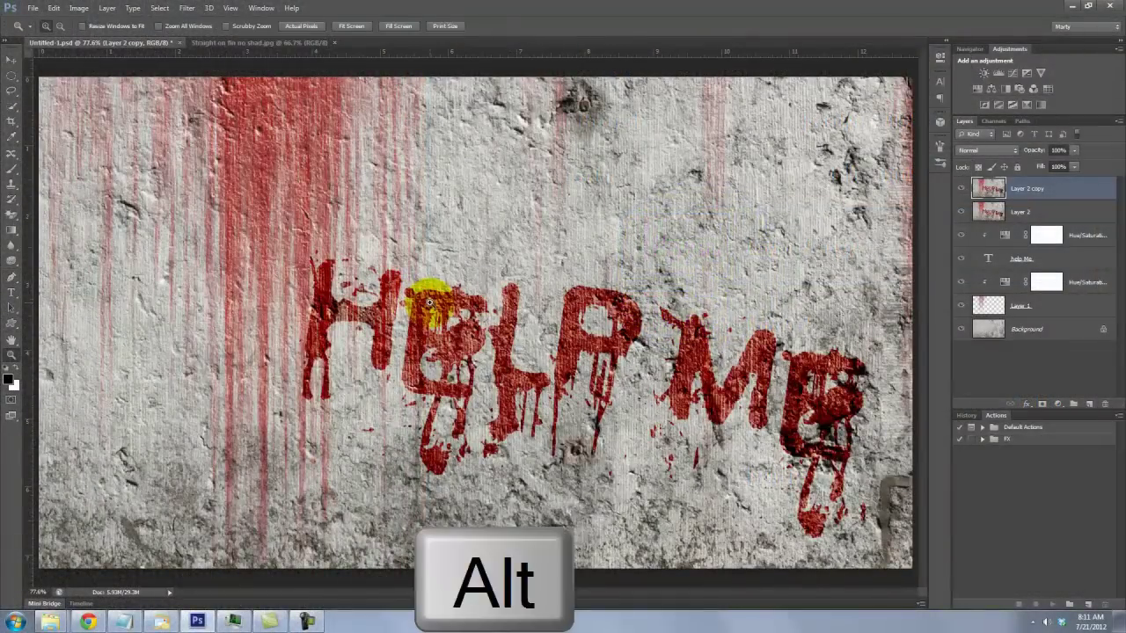
{"action": "left_click", "coordinate": [431, 304], "text": "alt"}
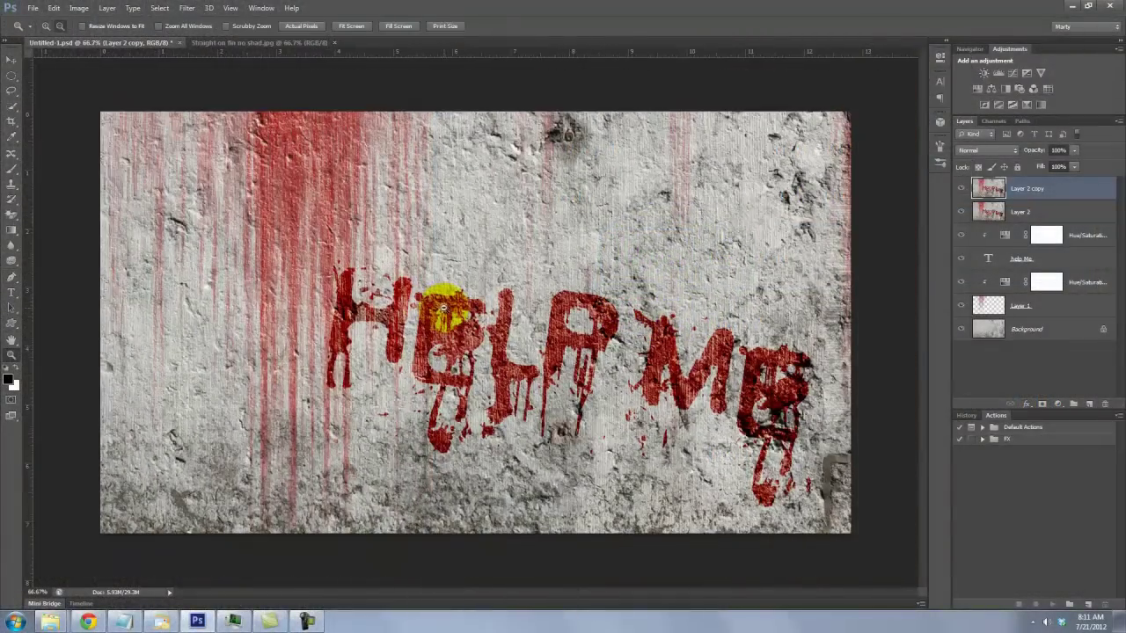
{"action": "left_click", "coordinate": [444, 308], "text": "alt"}
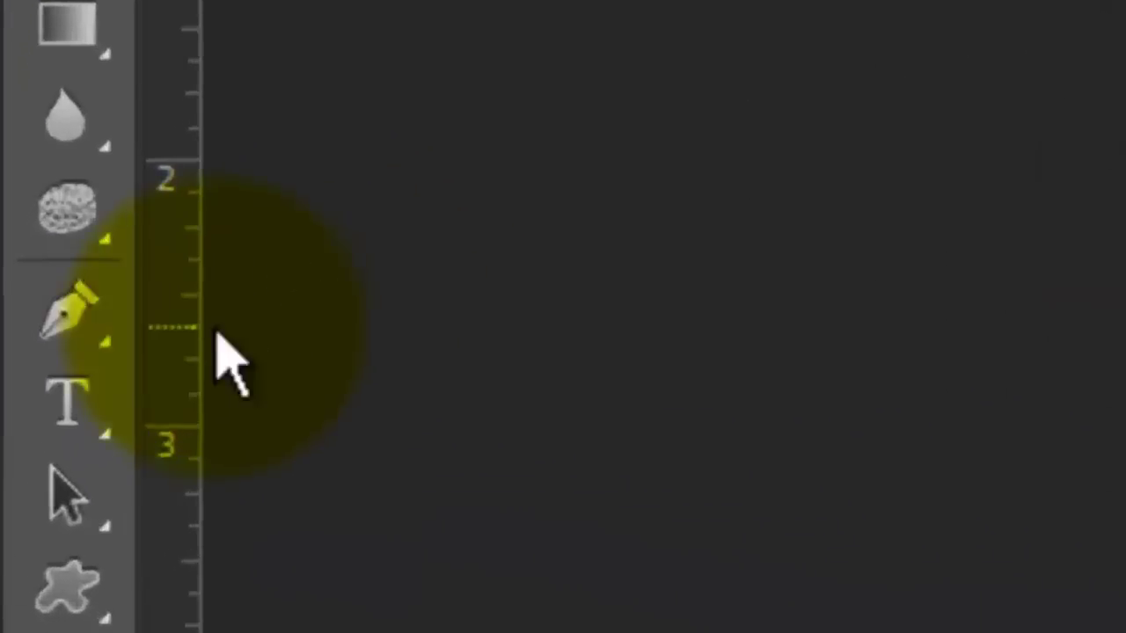
- Draw a closed diagonal band path across the wall with the Pen Tool
{"action": "left_click", "coordinate": [11, 278]}
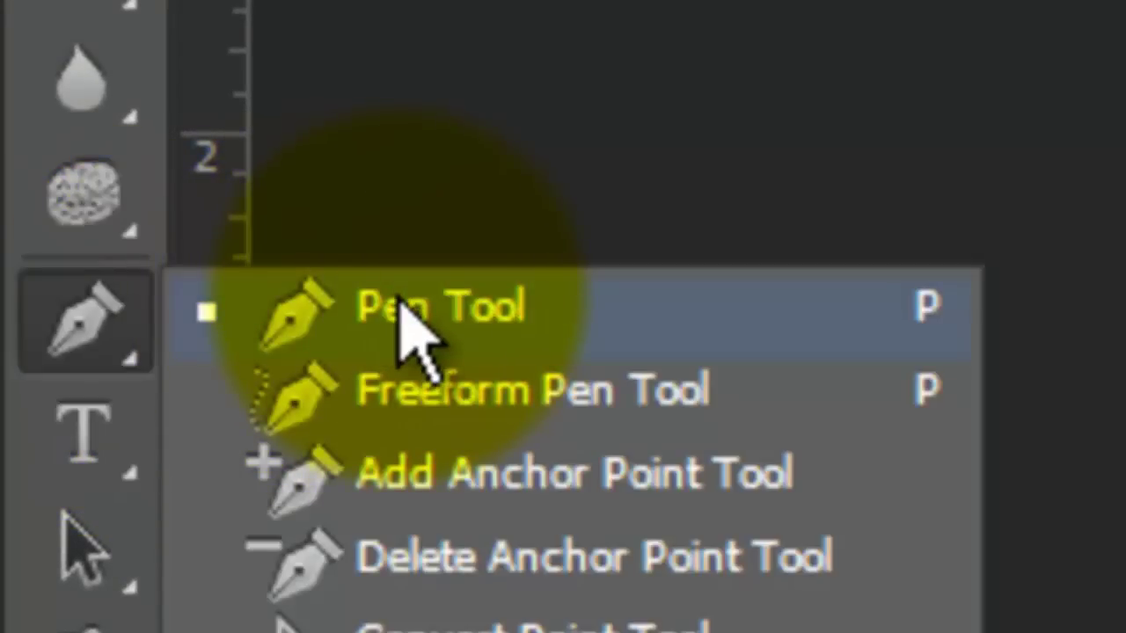
{"action": "left_click", "coordinate": [227, 37]}
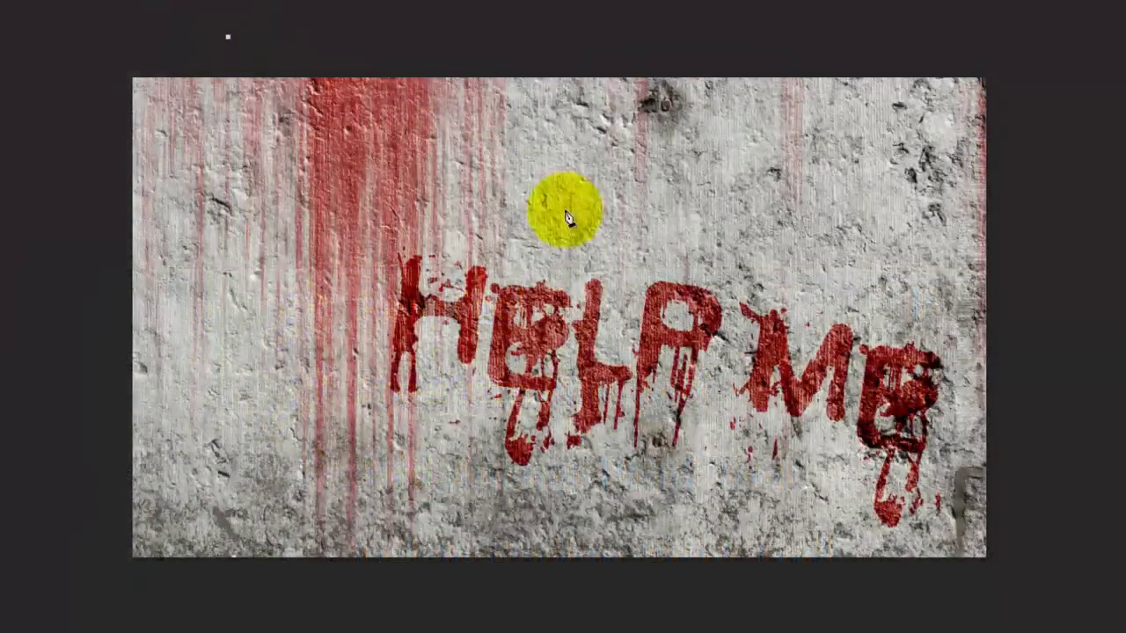
{"action": "left_click_drag", "start_coordinate": [1079, 428], "coordinate": [1069, 484]}
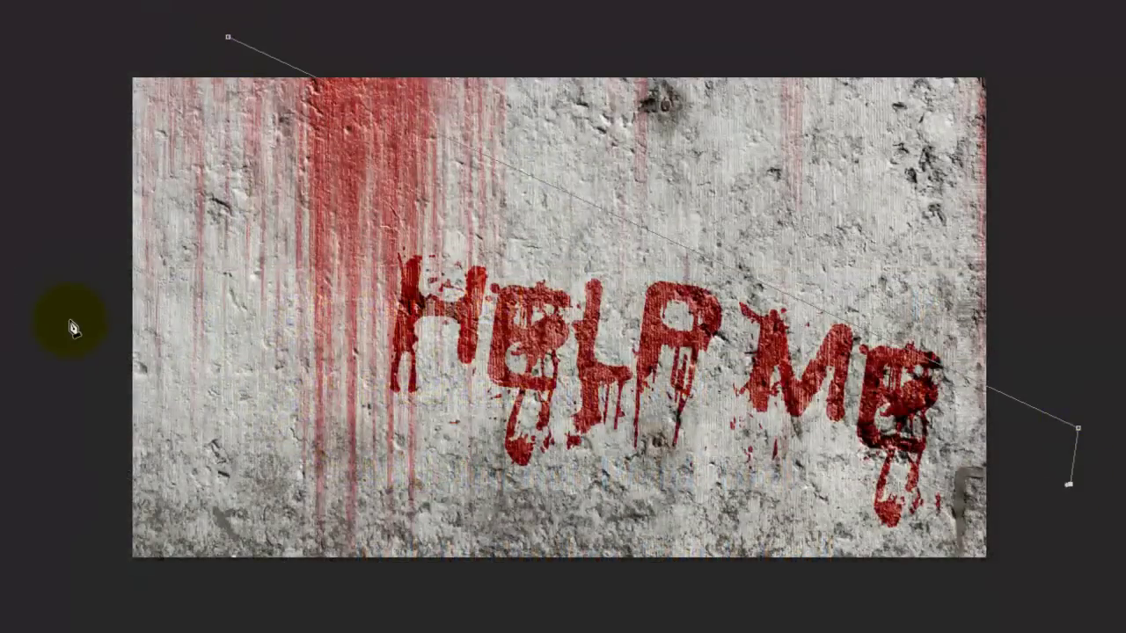
{"action": "left_click", "coordinate": [69, 320]}
{"action": "left_click", "coordinate": [15, 58]}
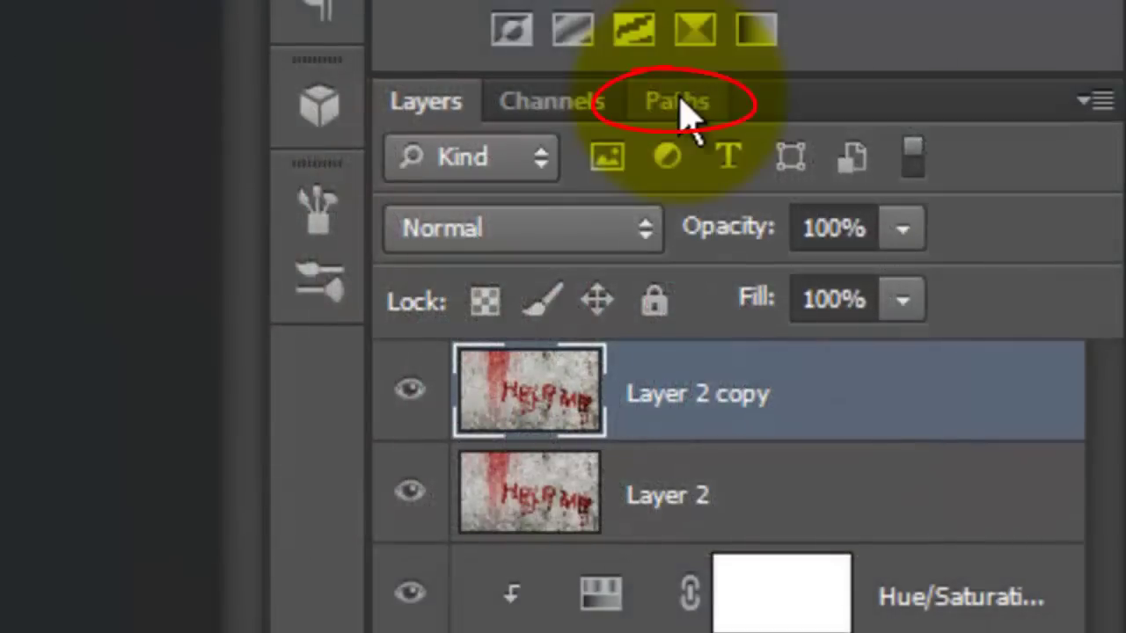
- Make a selection from the work path with an 87-pixel feather radius
{"action": "left_click", "coordinate": [681, 102]}
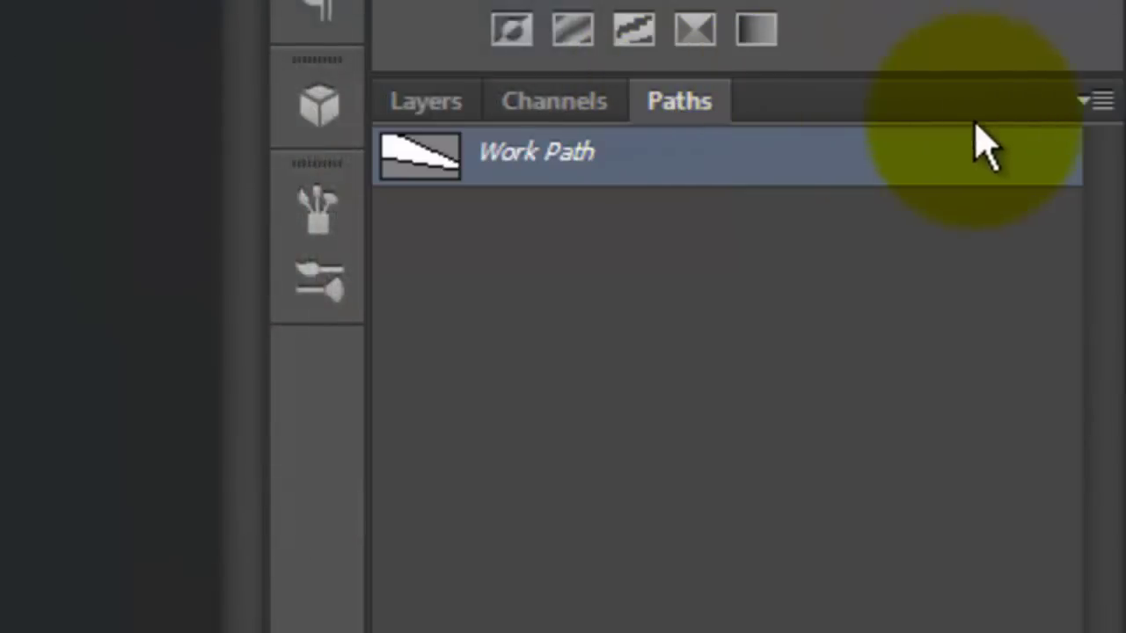
{"action": "left_click", "coordinate": [1091, 103]}
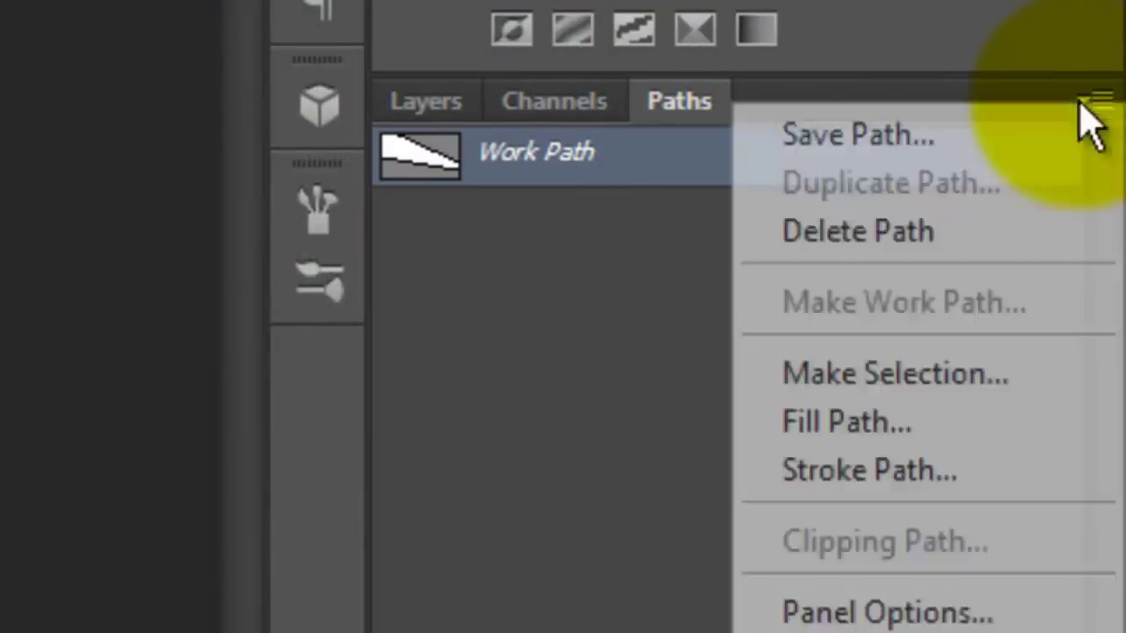
{"action": "left_click", "coordinate": [946, 374]}
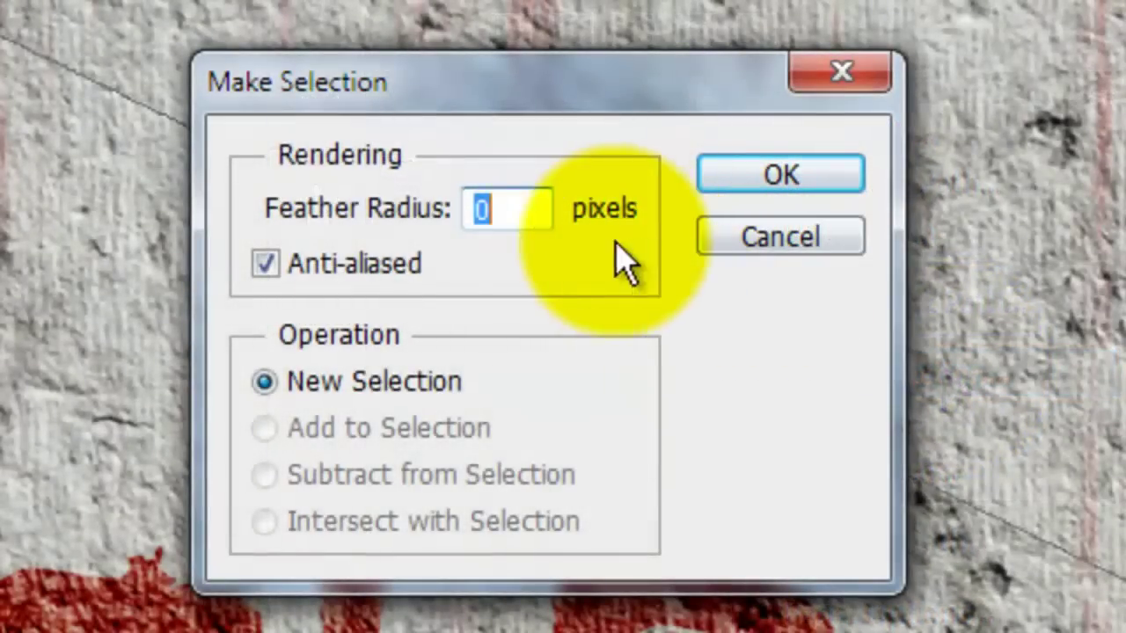
{"action": "left_click", "coordinate": [523, 208]}
{"action": "key", "text": "BackSpace"}
{"action": "type", "text": "87"}
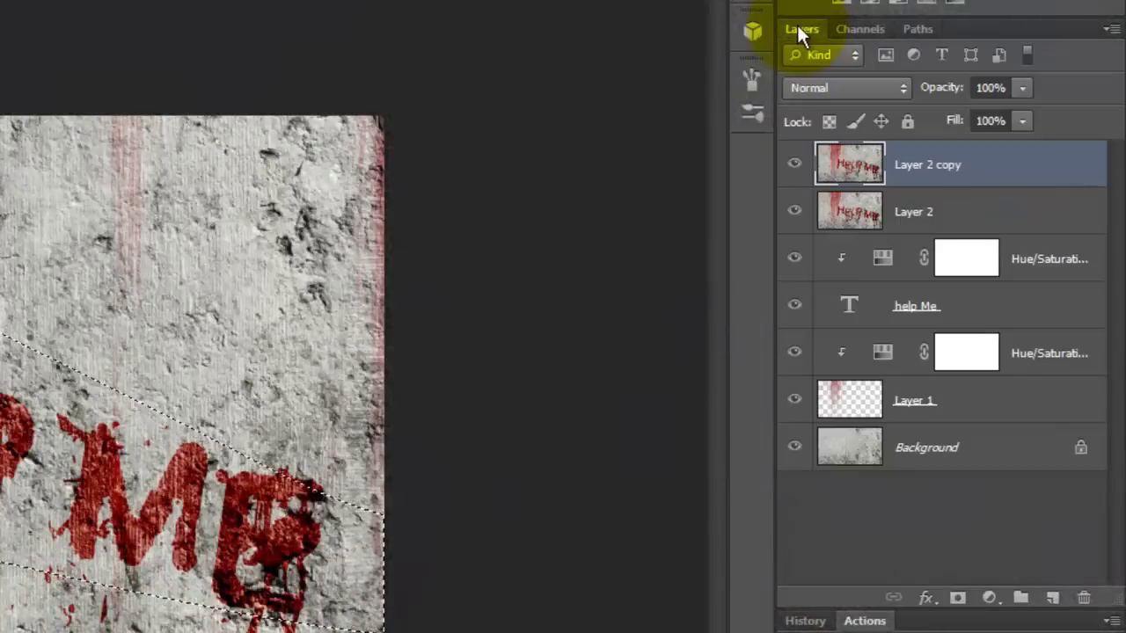
- Mask Layer 2 copy with the feathered diagonal band selection and invert the mask
{"action": "left_click", "coordinate": [959, 600]}
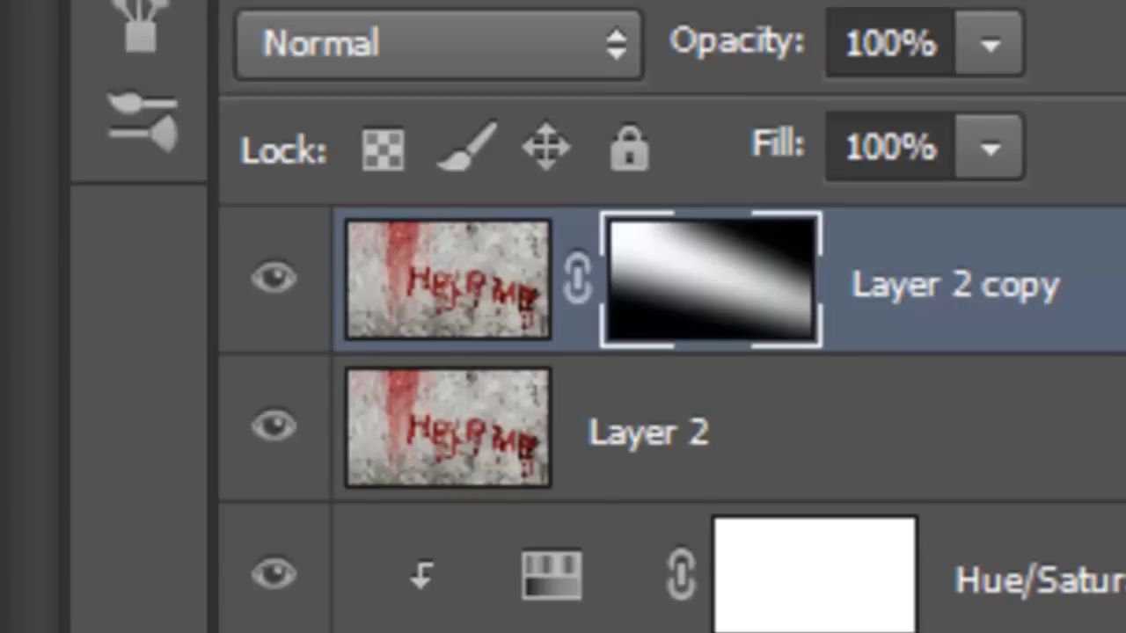
{"action": "key", "text": "ctrl+i"}
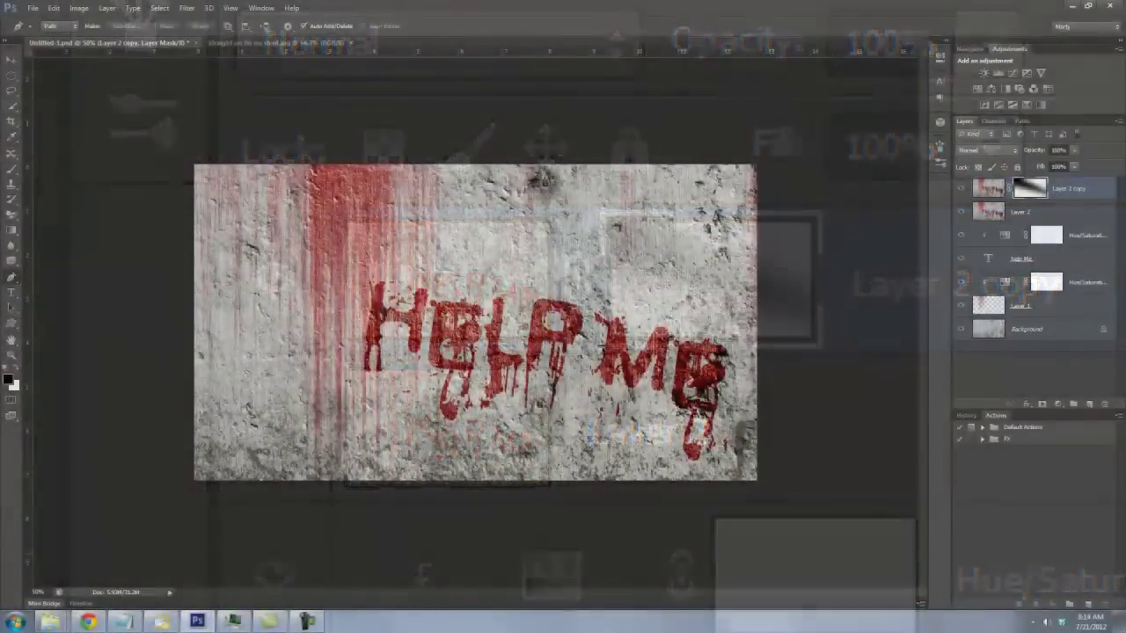
{"action": "key", "text": "ctrl+0"}
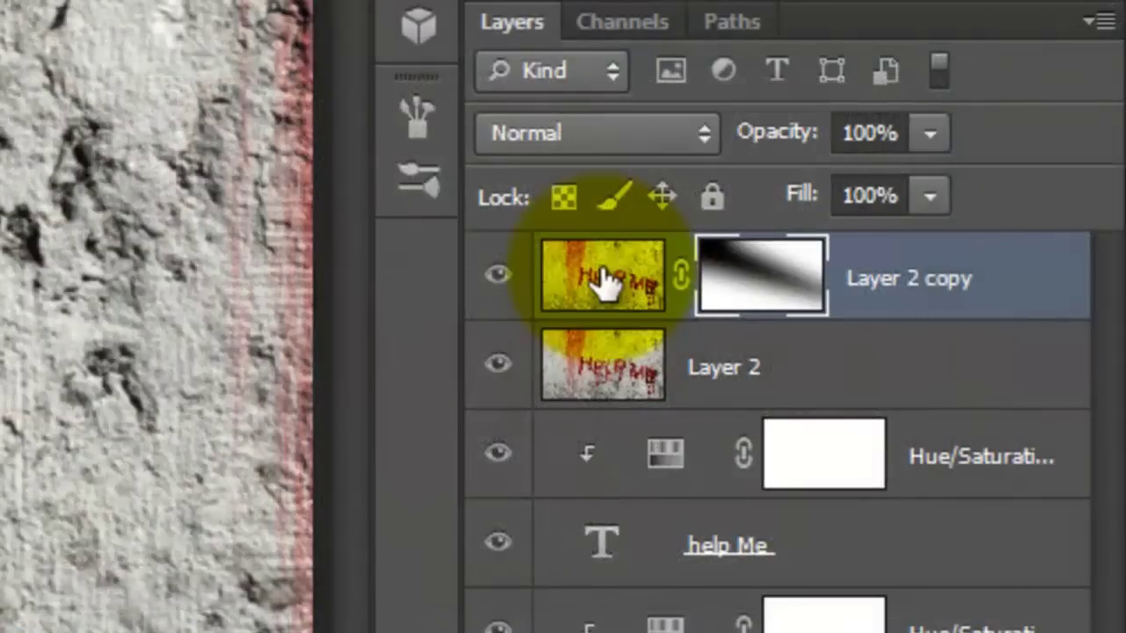
- Darken Layer 2 copy's image with Levels: input black 34, output white 37
{"action": "left_click", "coordinate": [602, 278]}
{"action": "key", "text": "ctrl+l"}
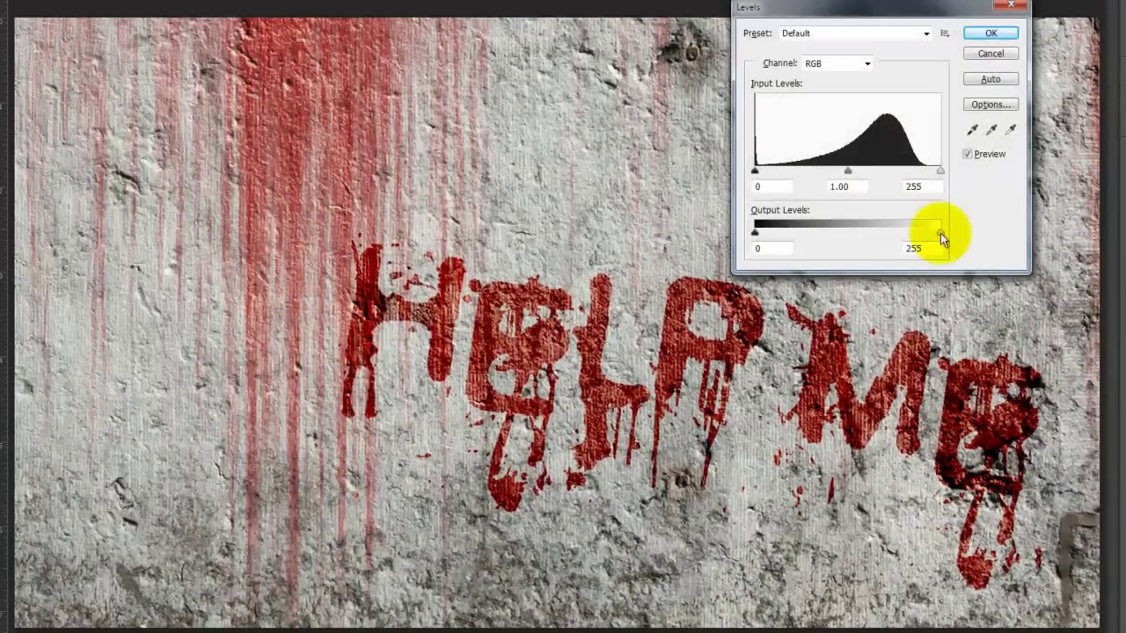
{"action": "left_click_drag", "start_coordinate": [941, 233], "coordinate": [795, 236]}
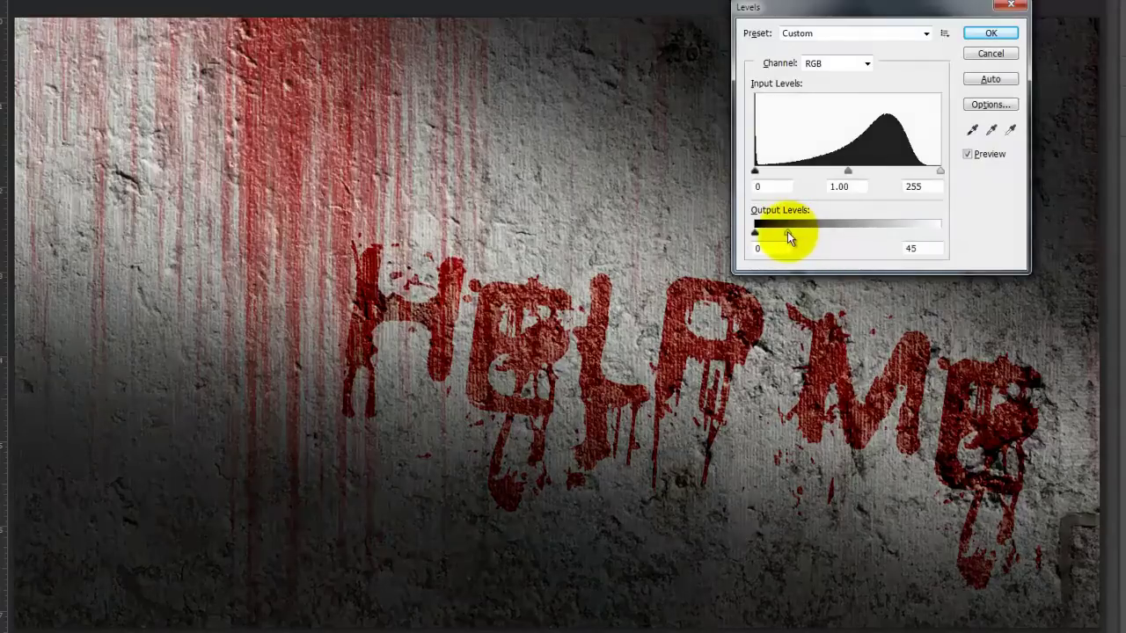
{"action": "left_click_drag", "start_coordinate": [754, 171], "coordinate": [778, 173]}
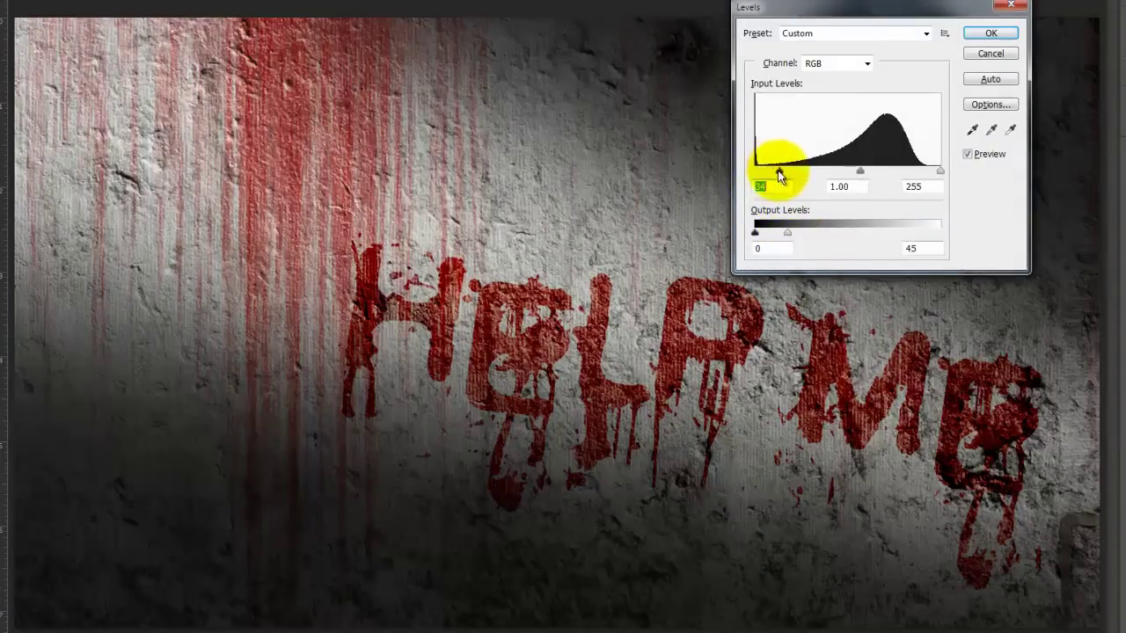
{"action": "left_click_drag", "start_coordinate": [784, 234], "coordinate": [781, 234]}
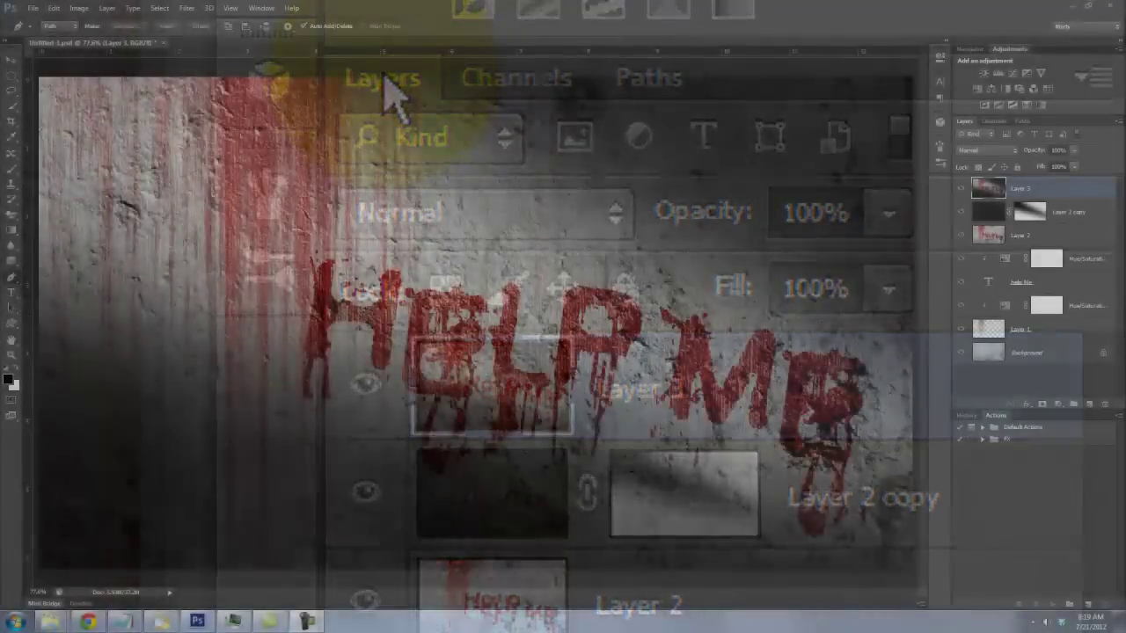
- Skew Layer 3 by pulling its top-left corner outward to about 22.2°
{"action": "key", "text": "z"}
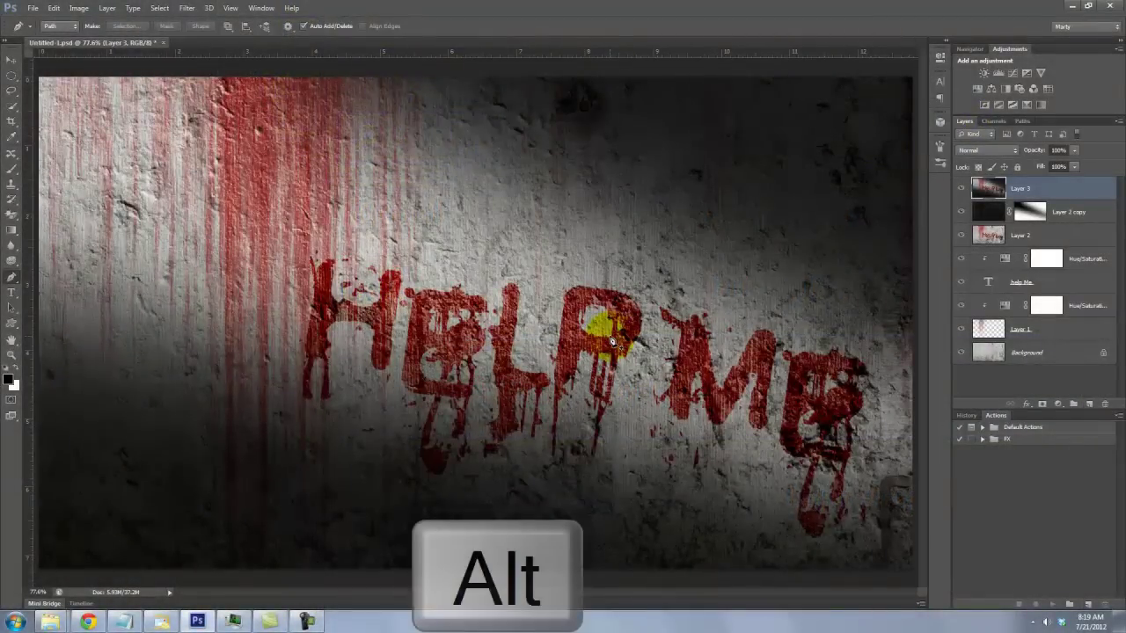
{"action": "left_click", "coordinate": [607, 331], "text": "alt"}
{"action": "left_click", "coordinate": [608, 333], "text": "alt"}
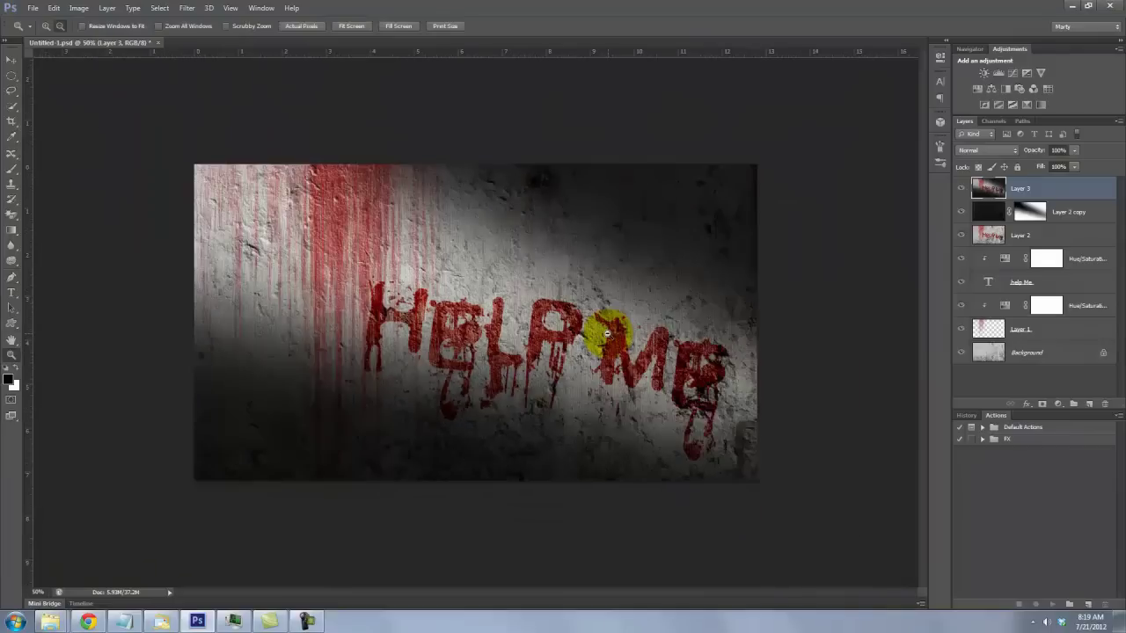
{"action": "key", "text": "ctrl+t"}
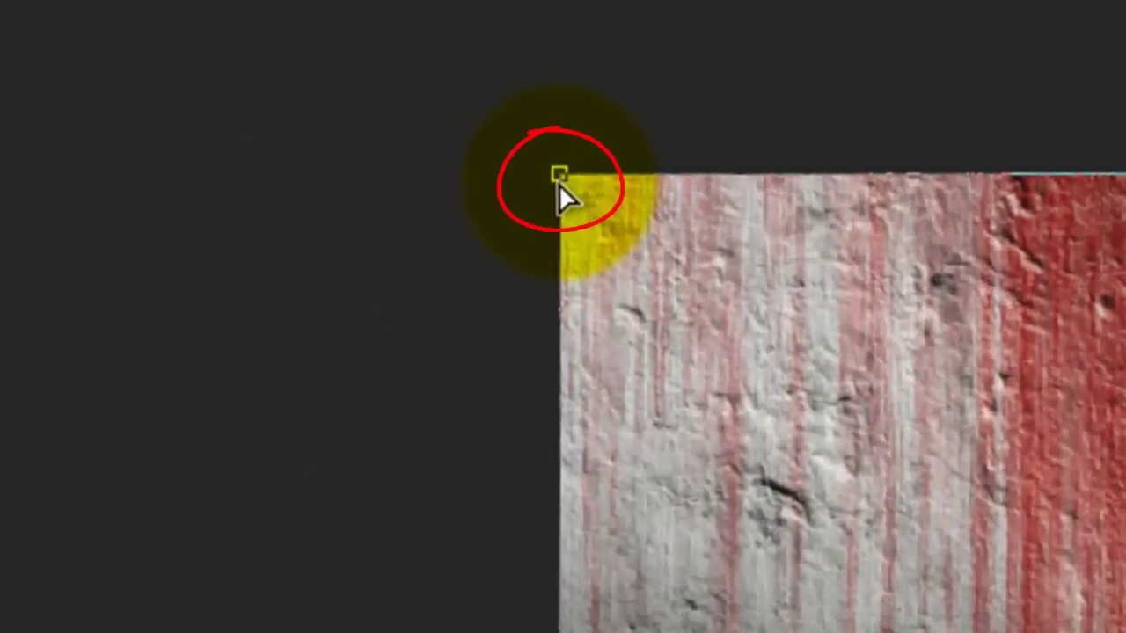
{"action": "key", "text": "ctrl+shift"}
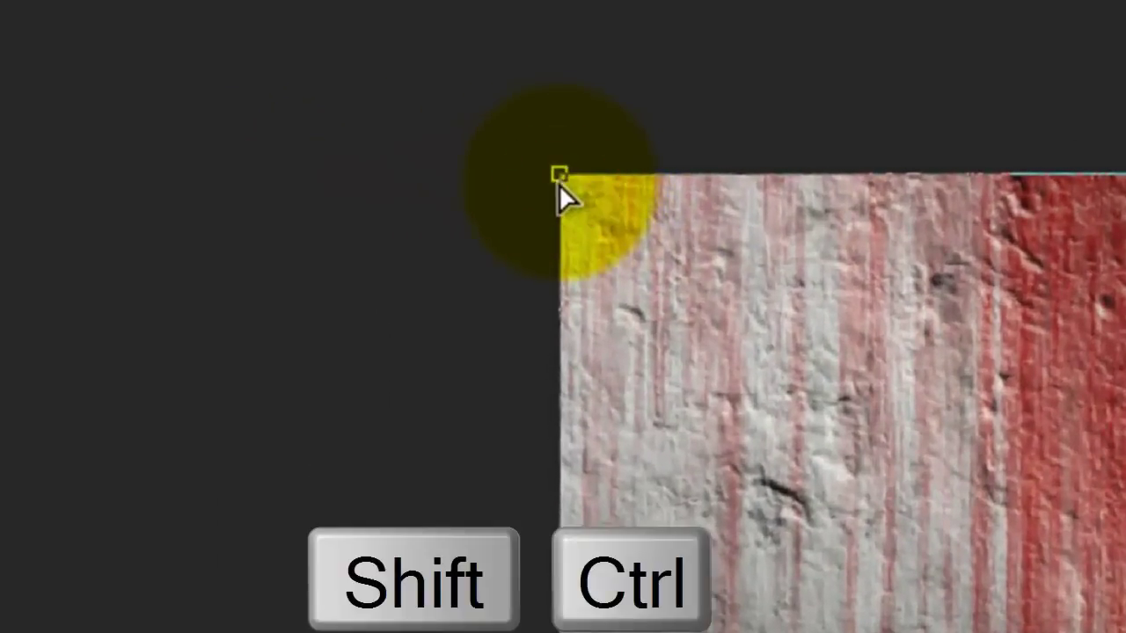
{"action": "left_click_drag", "start_coordinate": [559, 185], "coordinate": [51, 126]}
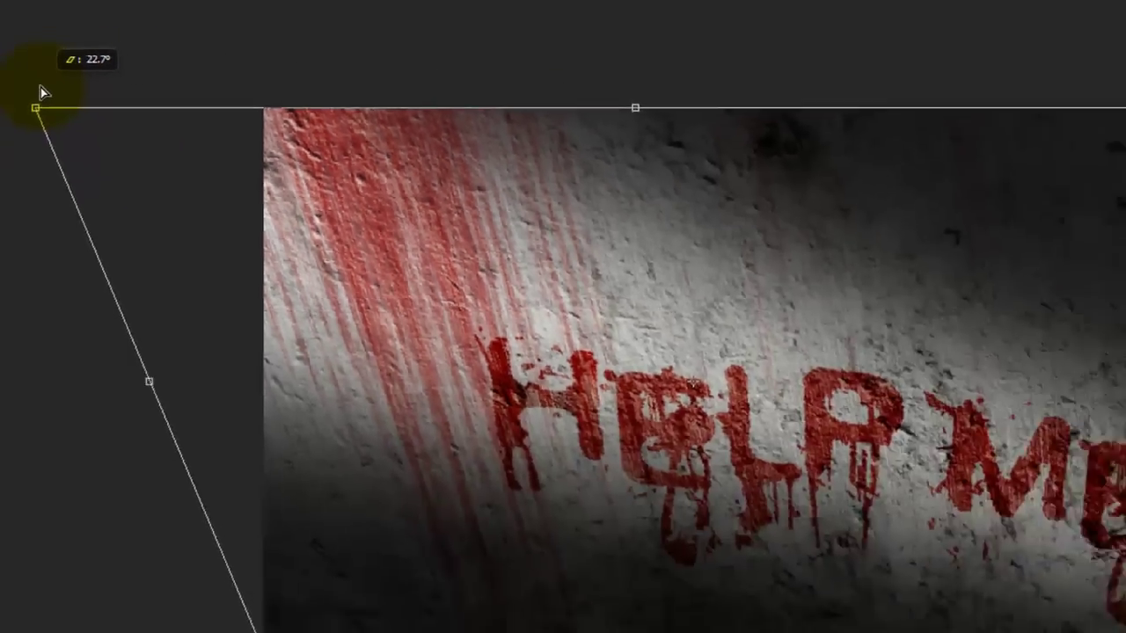
{"action": "left_click_drag", "start_coordinate": [40, 87], "coordinate": [43, 90]}
{"action": "key", "text": "Return"}
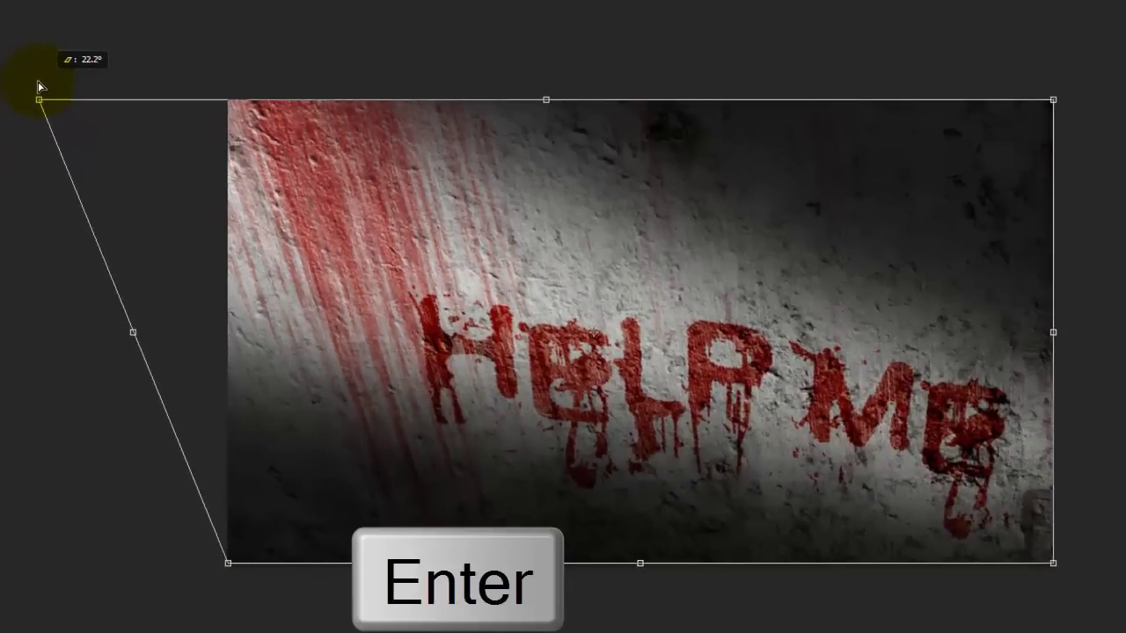